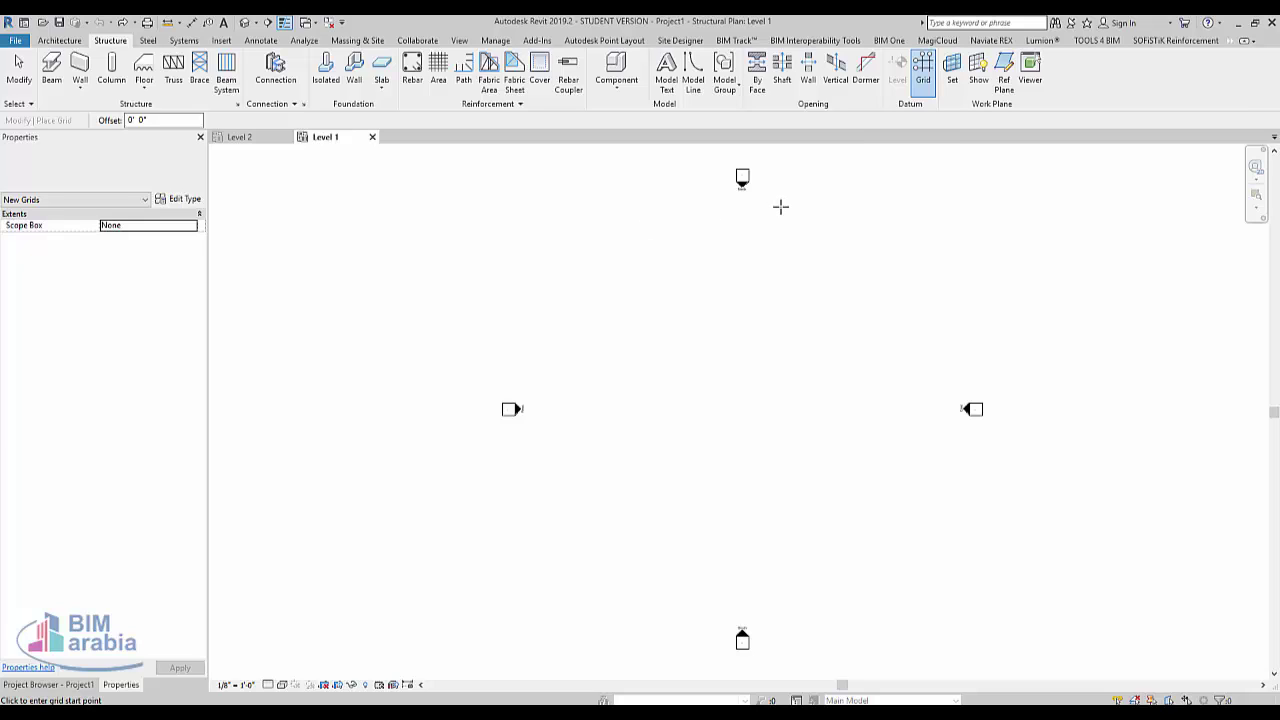
Step: Draw vertical grid 1 on the Level 1 plan
click(922, 72)
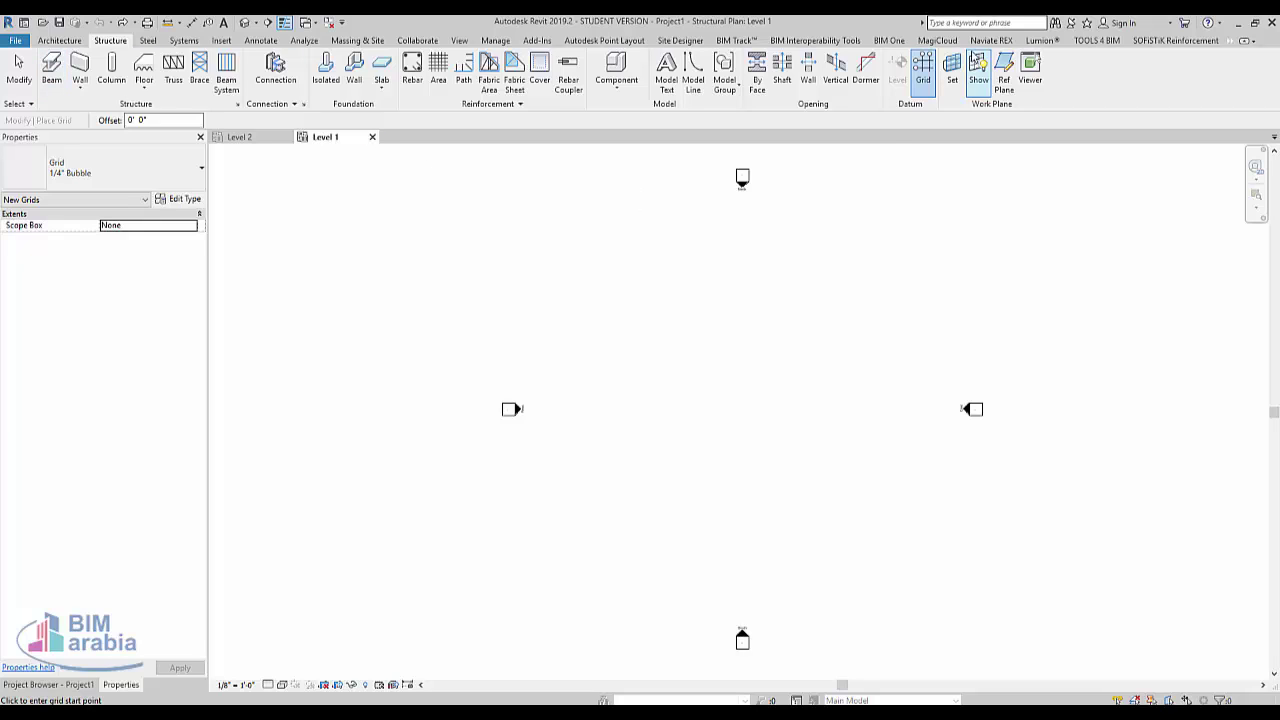
click(622, 533)
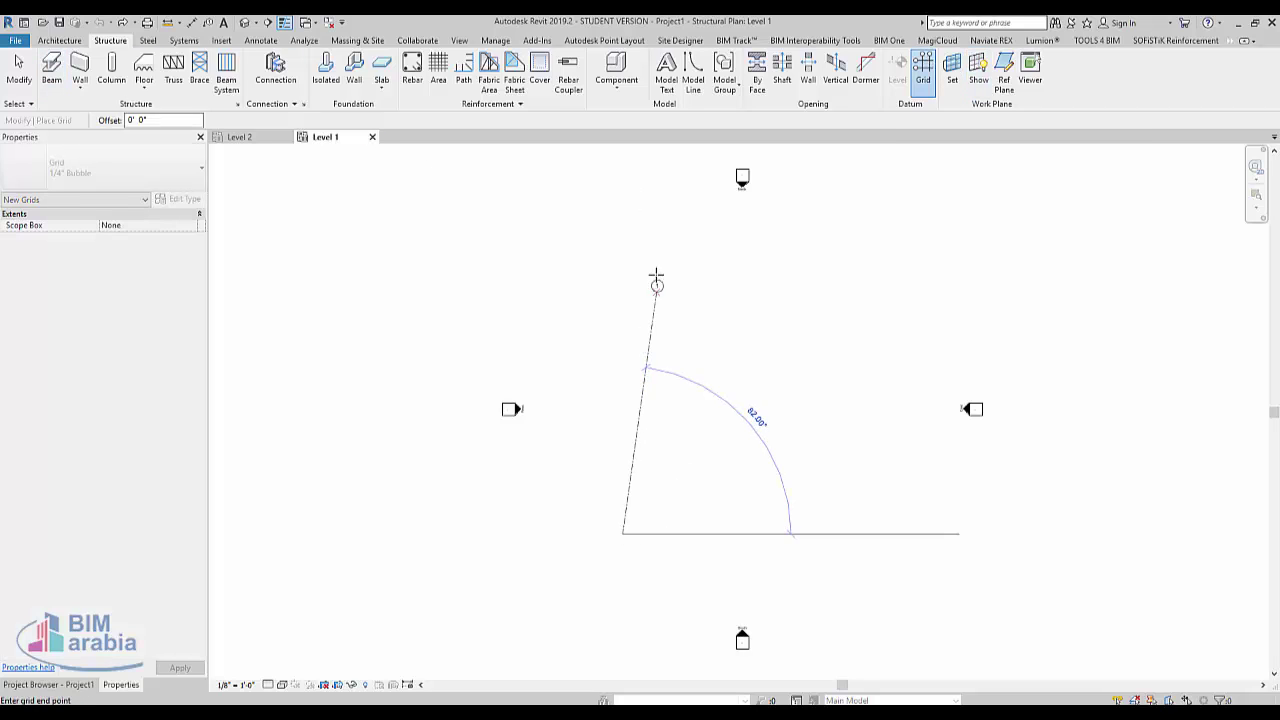
click(622, 259)
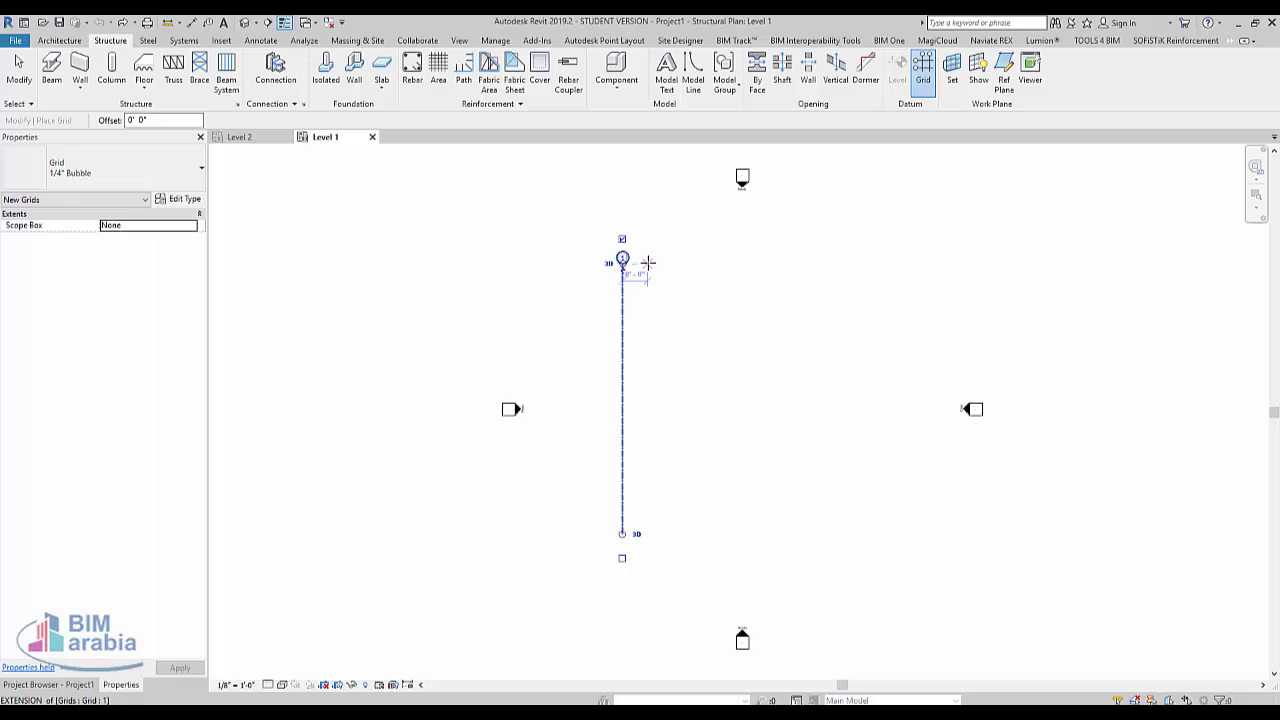
right_click(652, 288)
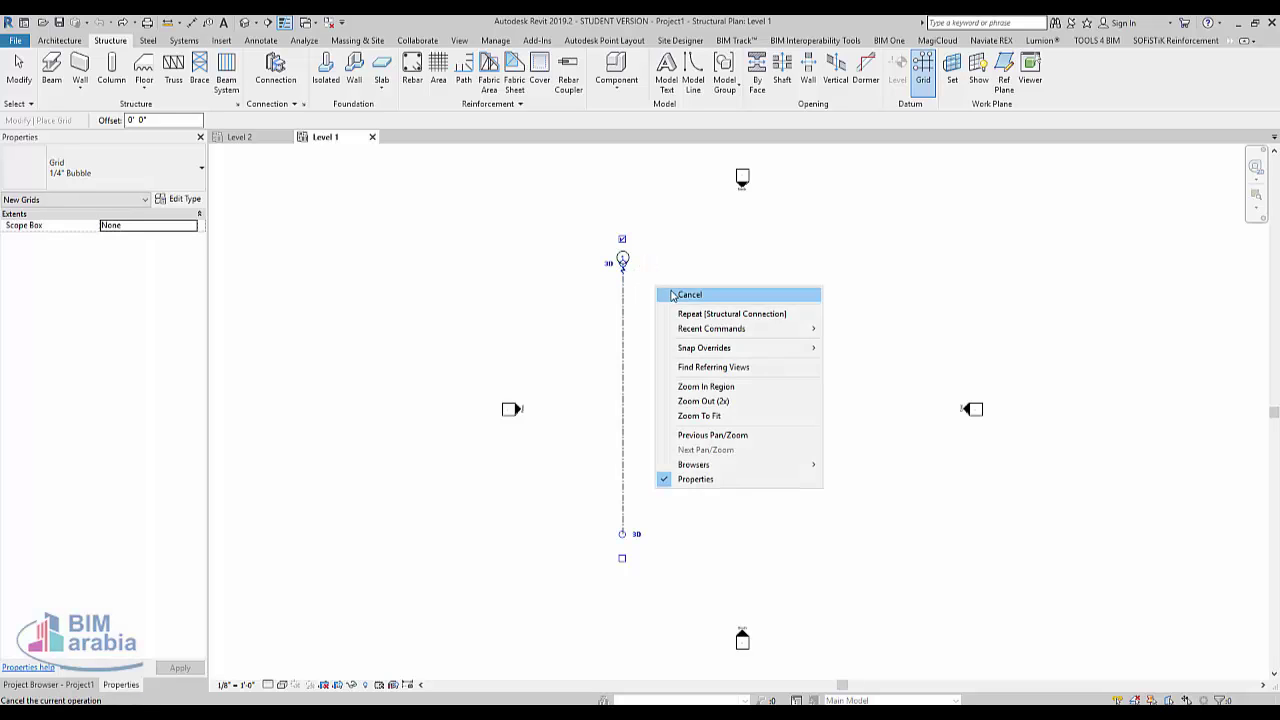
click(712, 299)
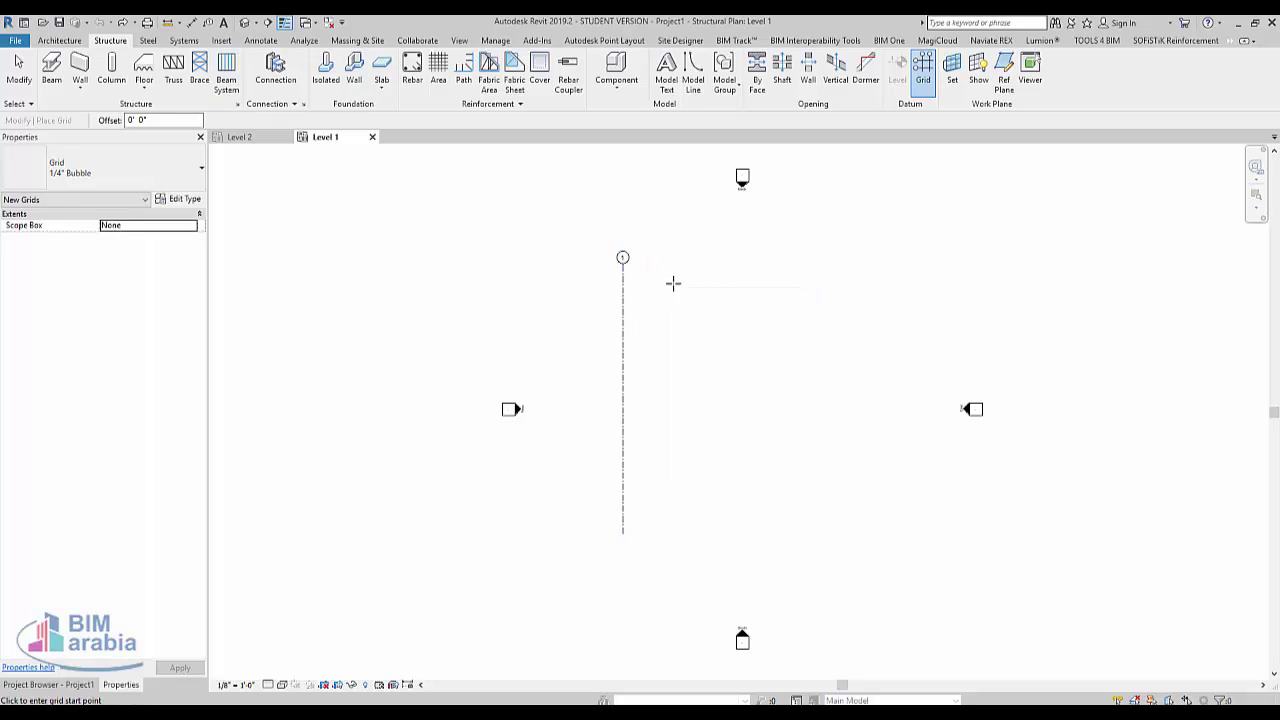
right_click(718, 274)
click(735, 277)
Step: Copy grid 1 multiple times to the right to create grids 2 through 6
click(624, 305)
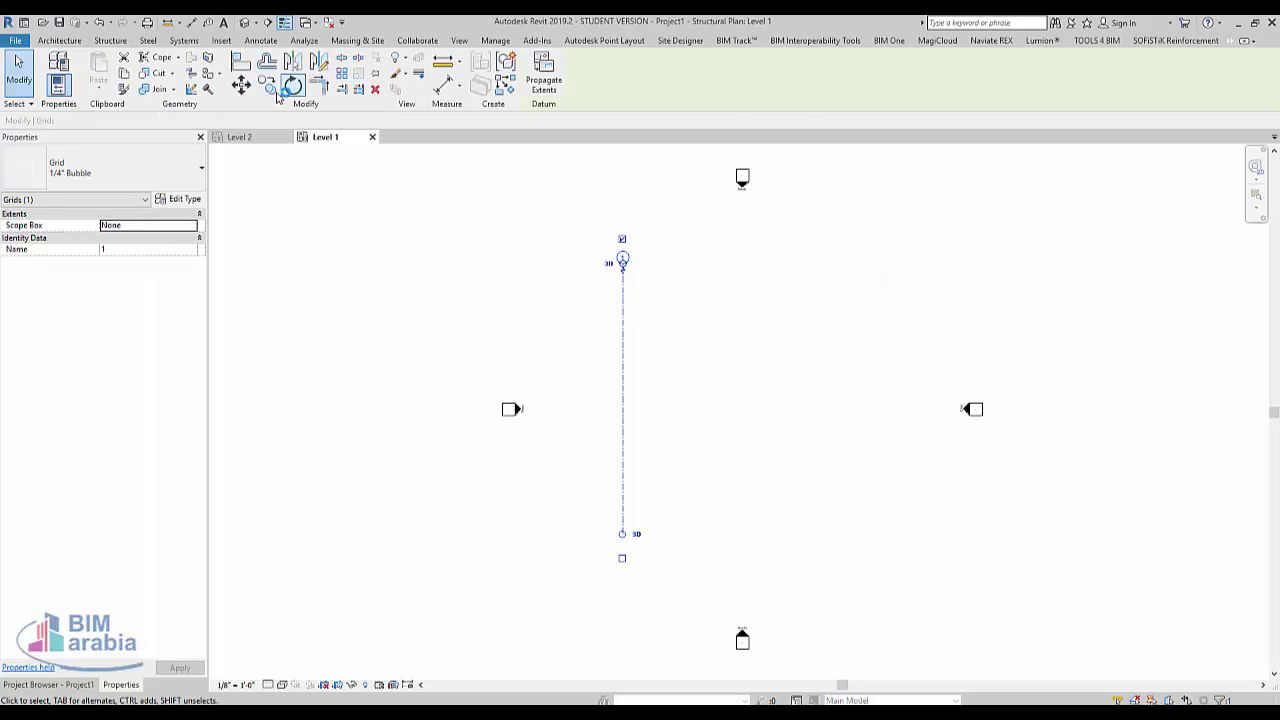
click(272, 88)
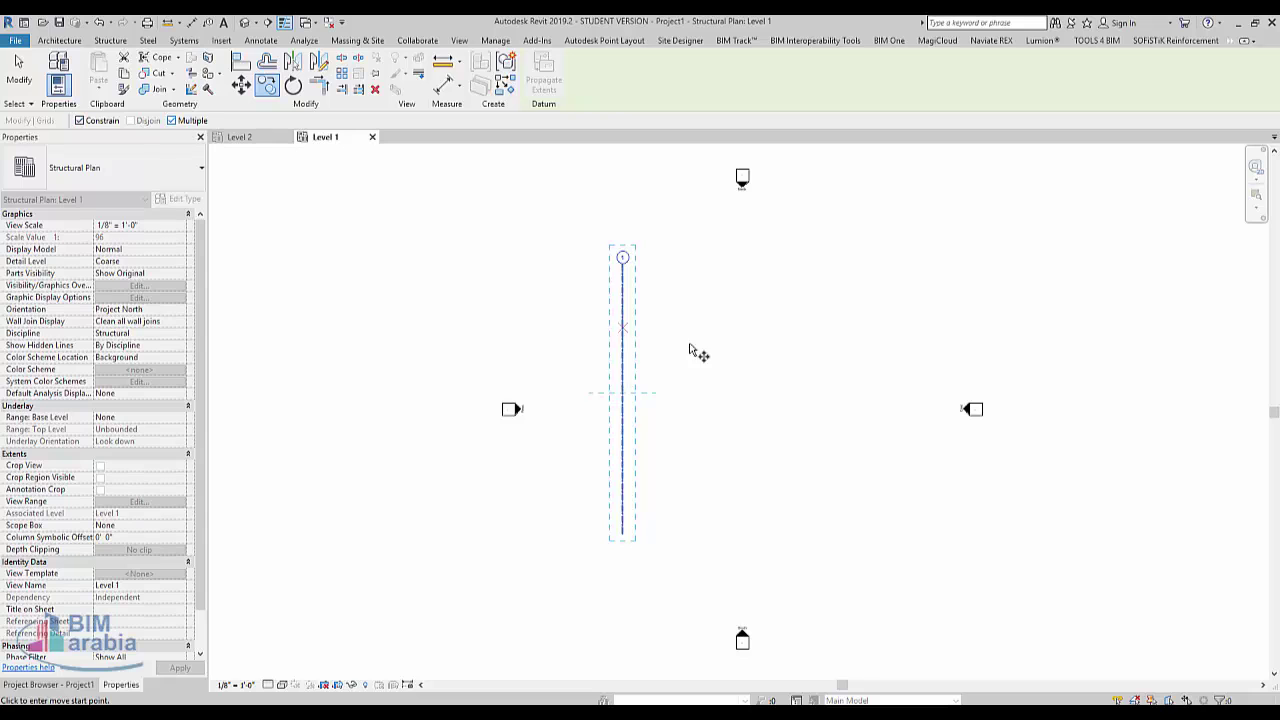
click(669, 283)
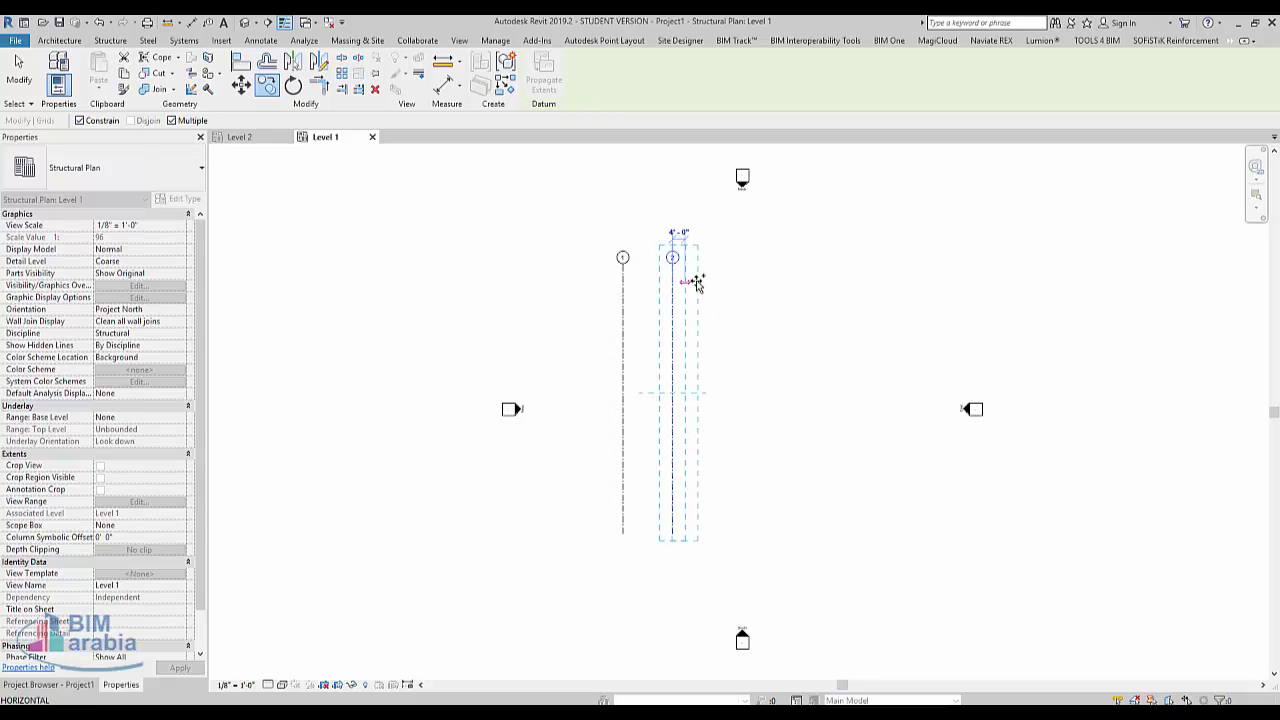
click(707, 283)
click(820, 287)
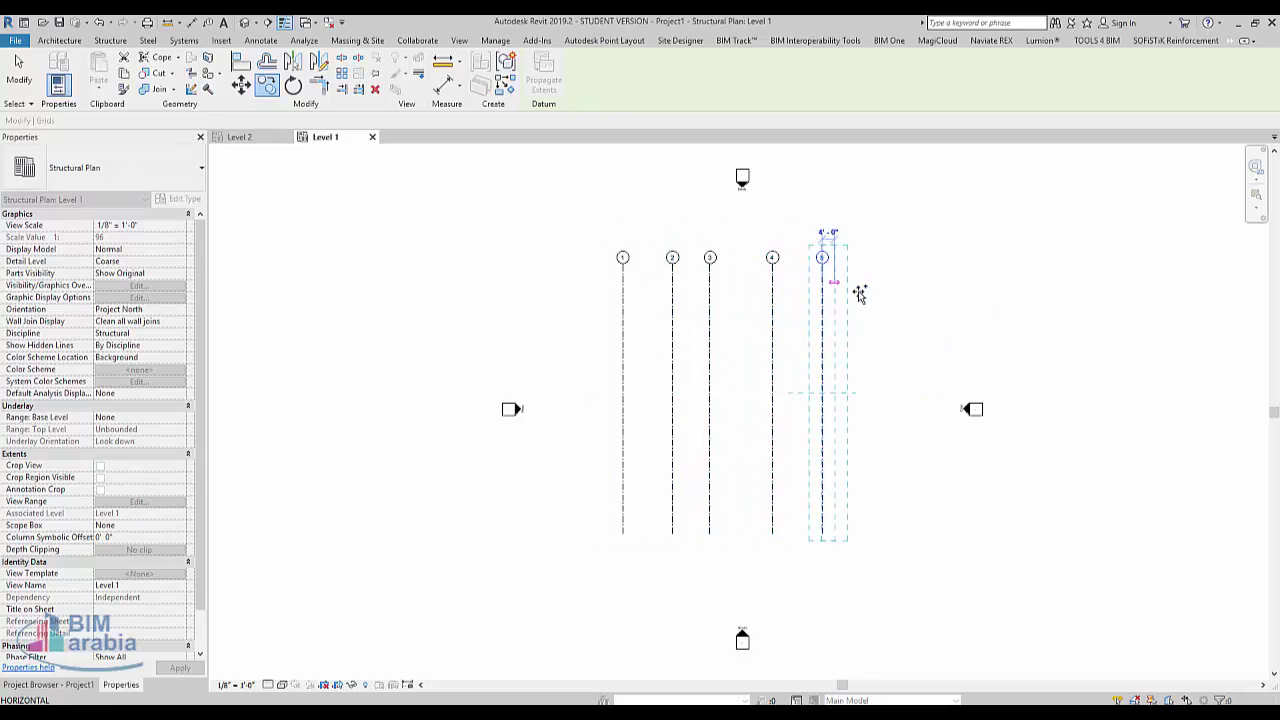
click(872, 292)
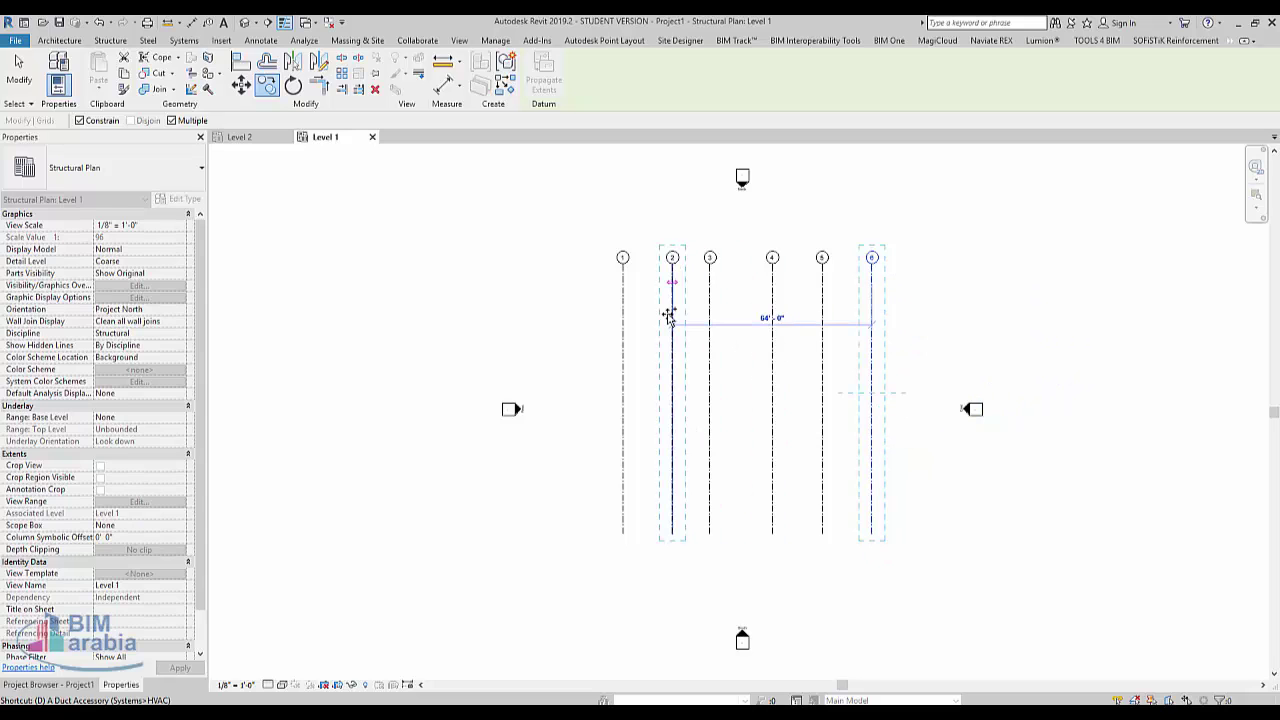
Step: Start an aligned dimension (DI) at grid 1
key(d)
key(i)
click(623, 343)
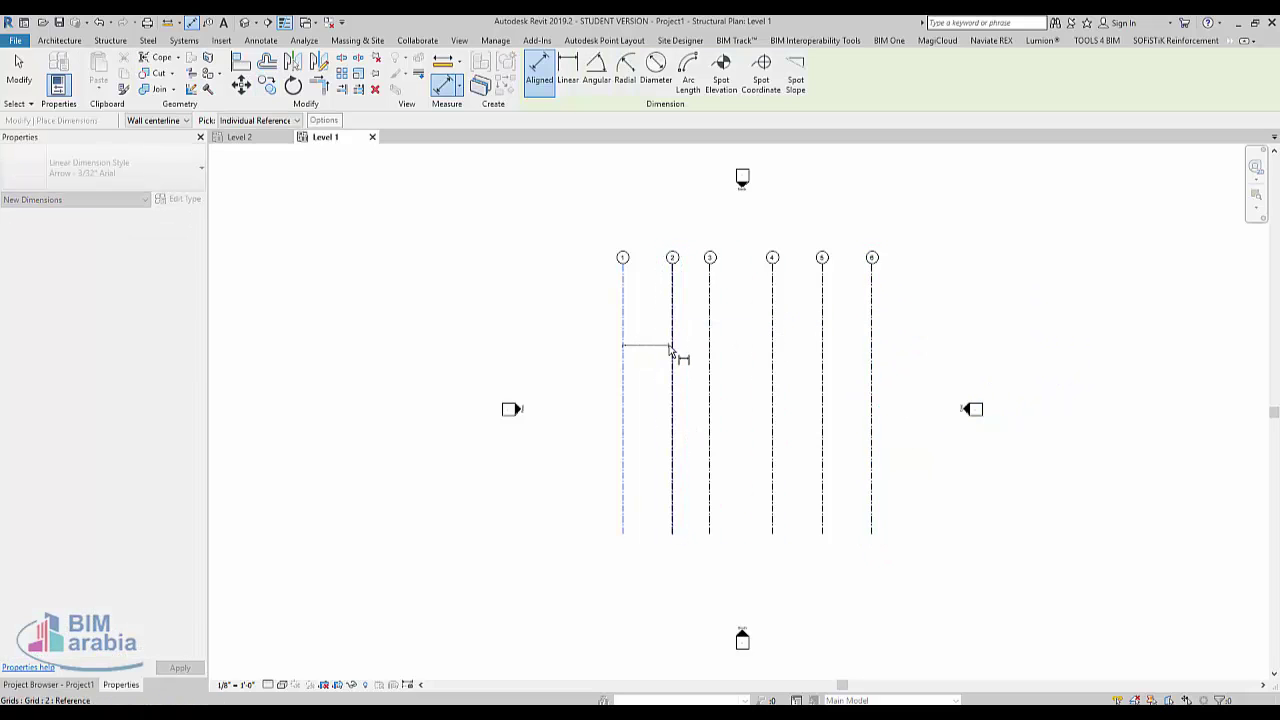
Step: Dimension grids 1–6 in one string and equalize their spacing with EQ
click(710, 345)
click(772, 343)
click(822, 345)
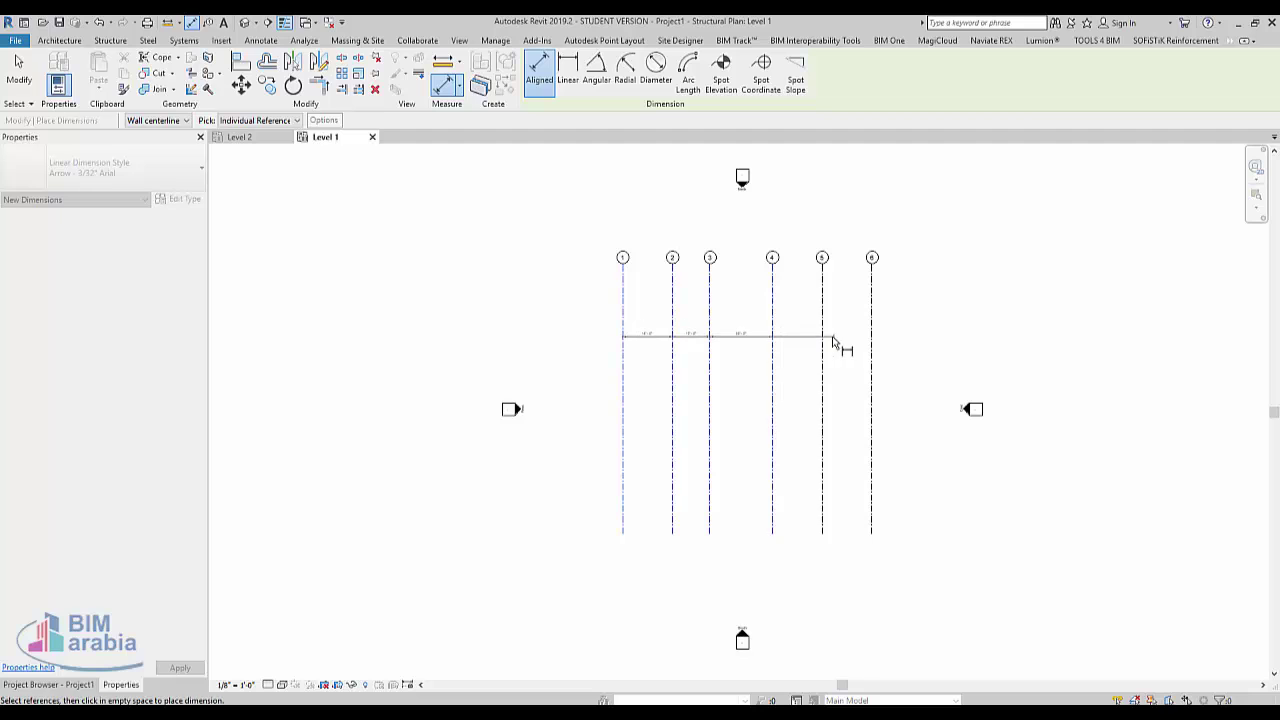
click(869, 343)
click(792, 326)
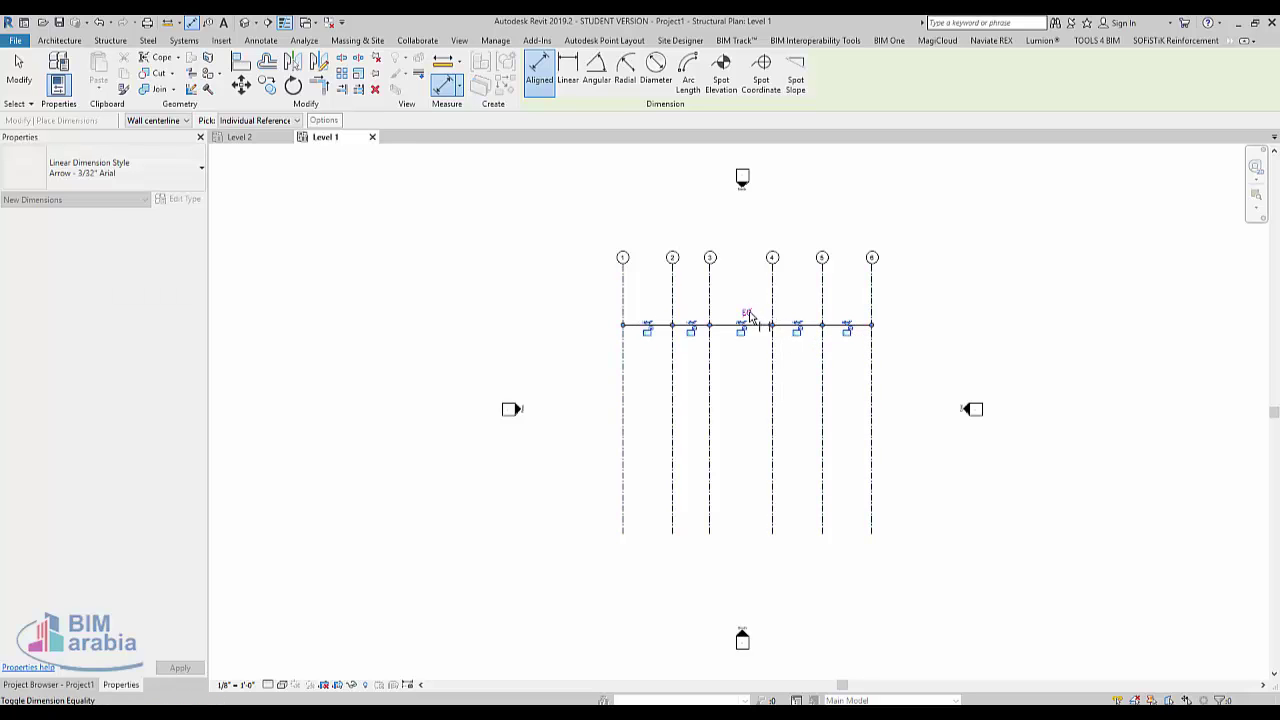
click(747, 314)
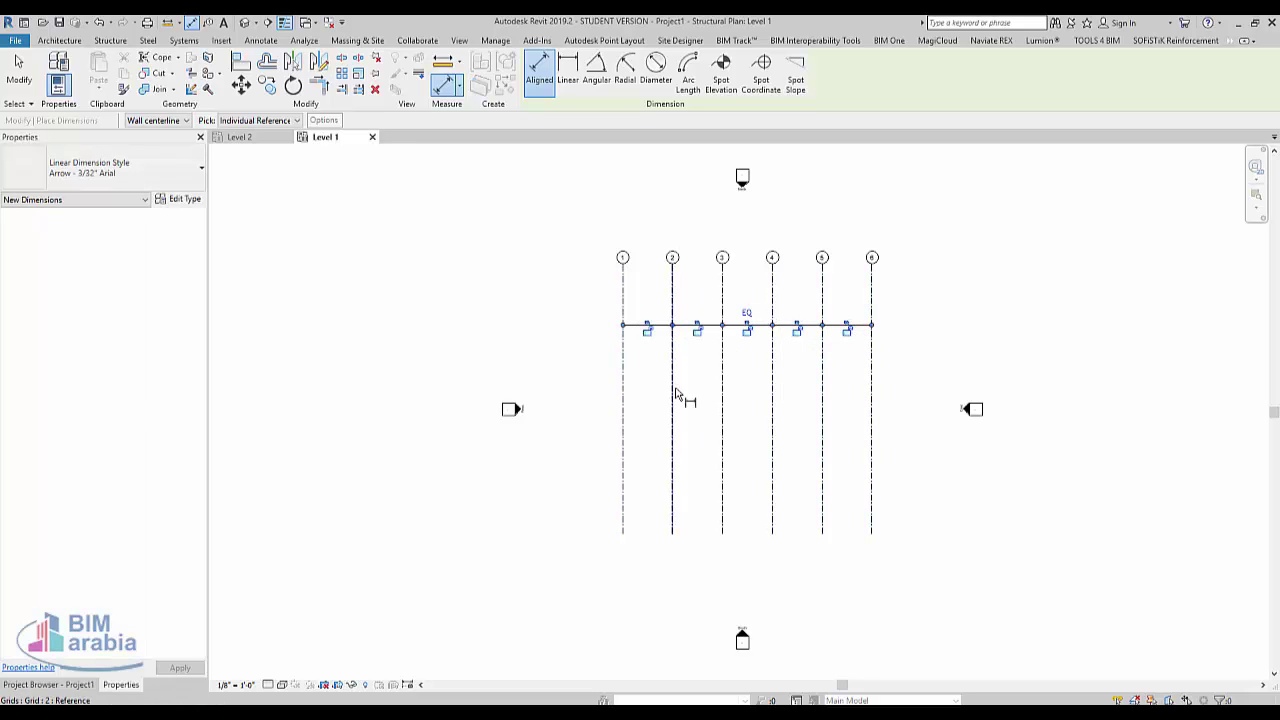
right_click(748, 288)
click(768, 300)
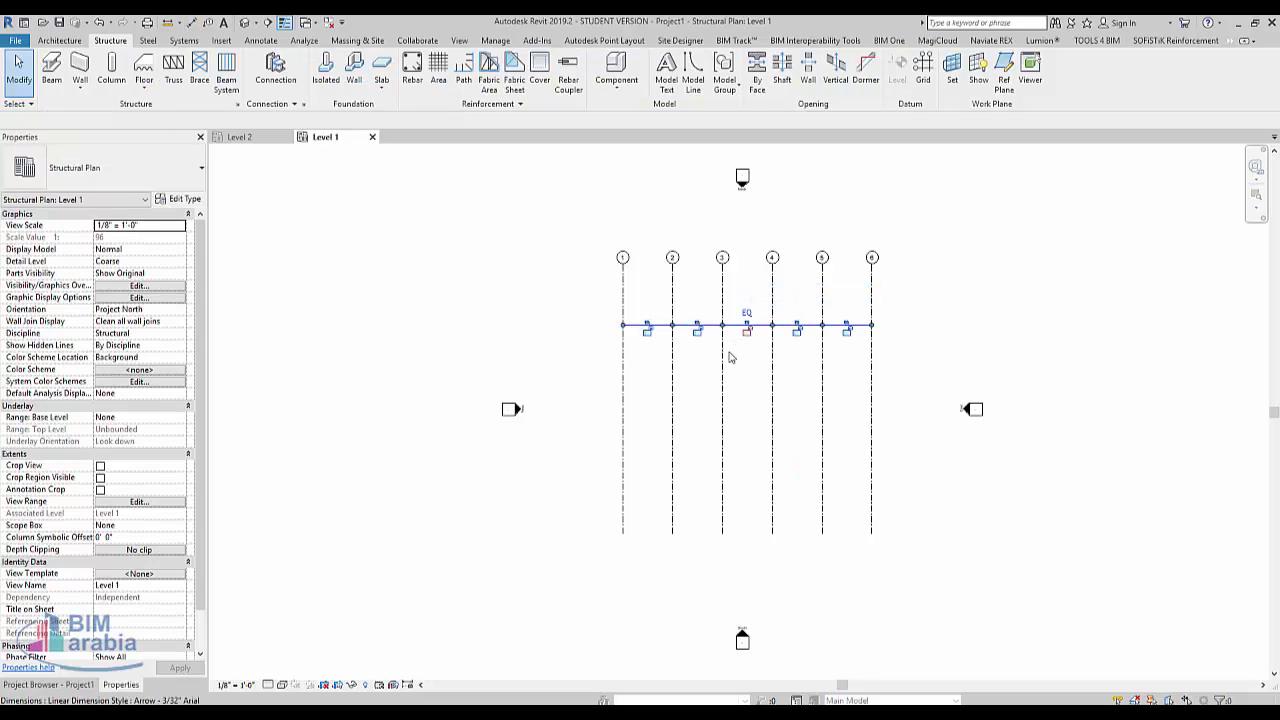
Step: Set the dimension's Equality Display to Value and select all six grids
click(730, 357)
click(188, 274)
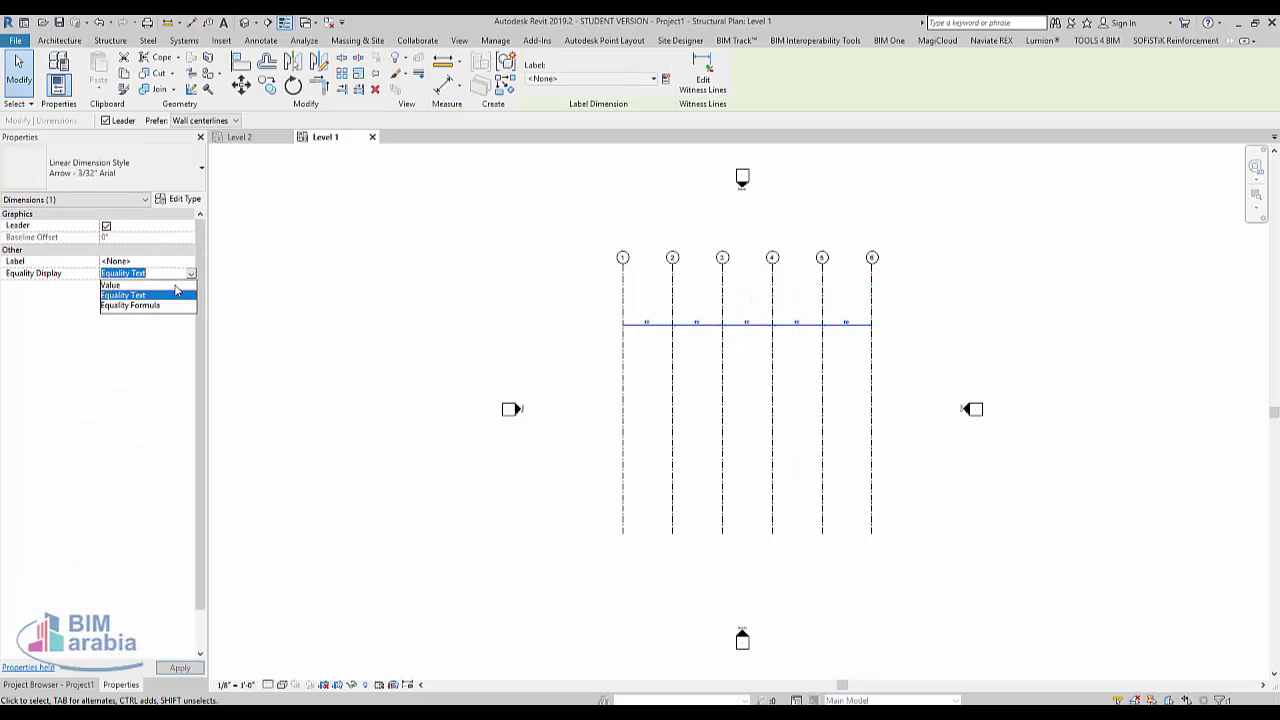
click(169, 286)
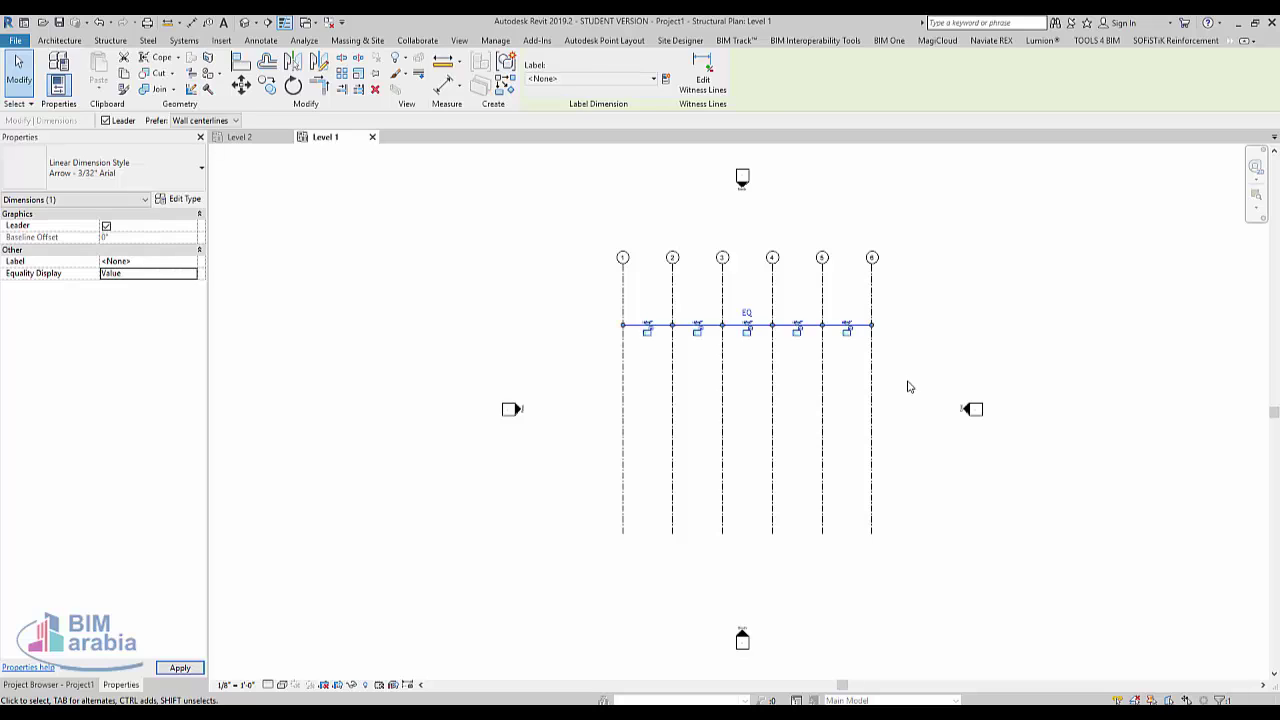
drag(908, 382, 563, 423)
key(o)
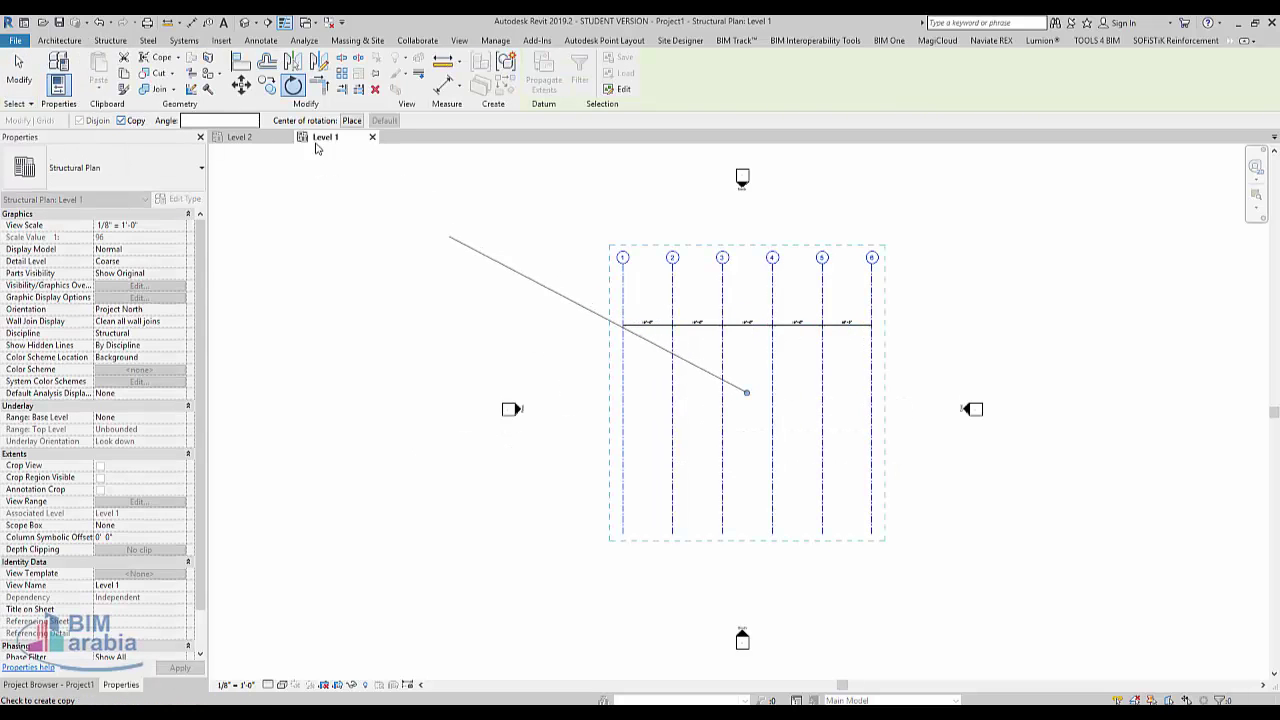
Step: Rotate a copy of the six grids 90° to add horizontal grids 7–12
click(860, 329)
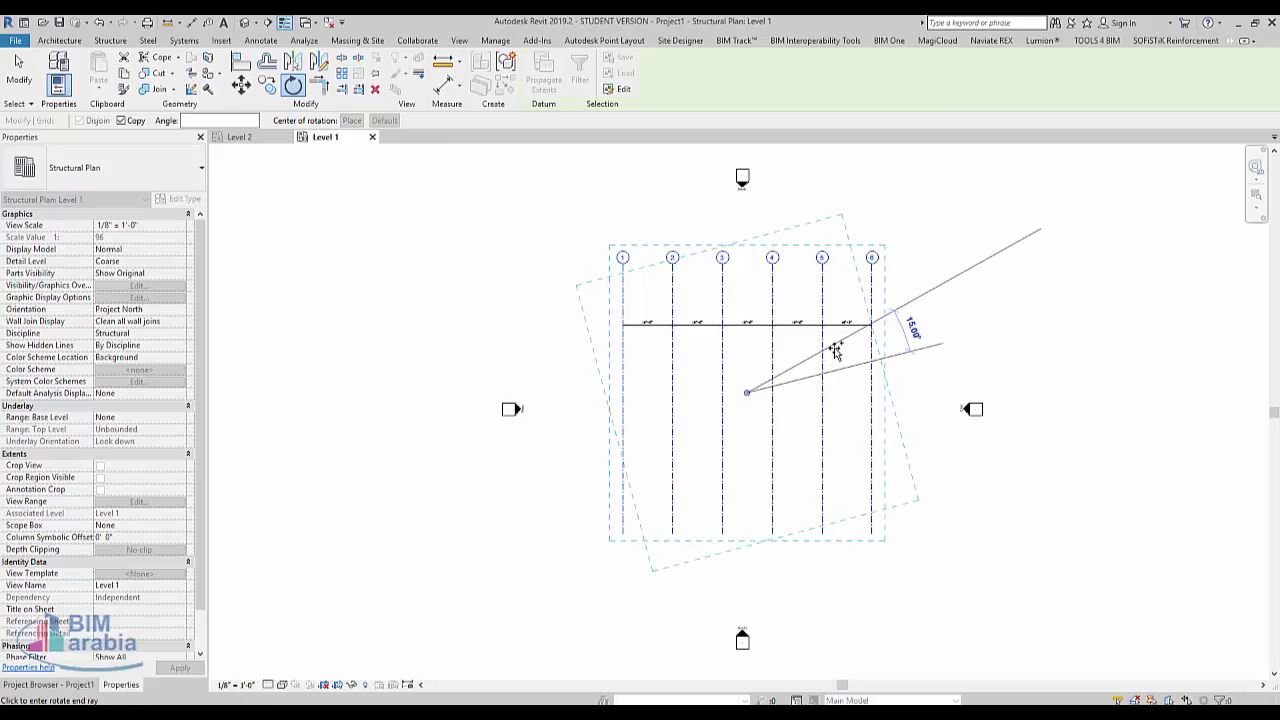
text(90)
key(Return)
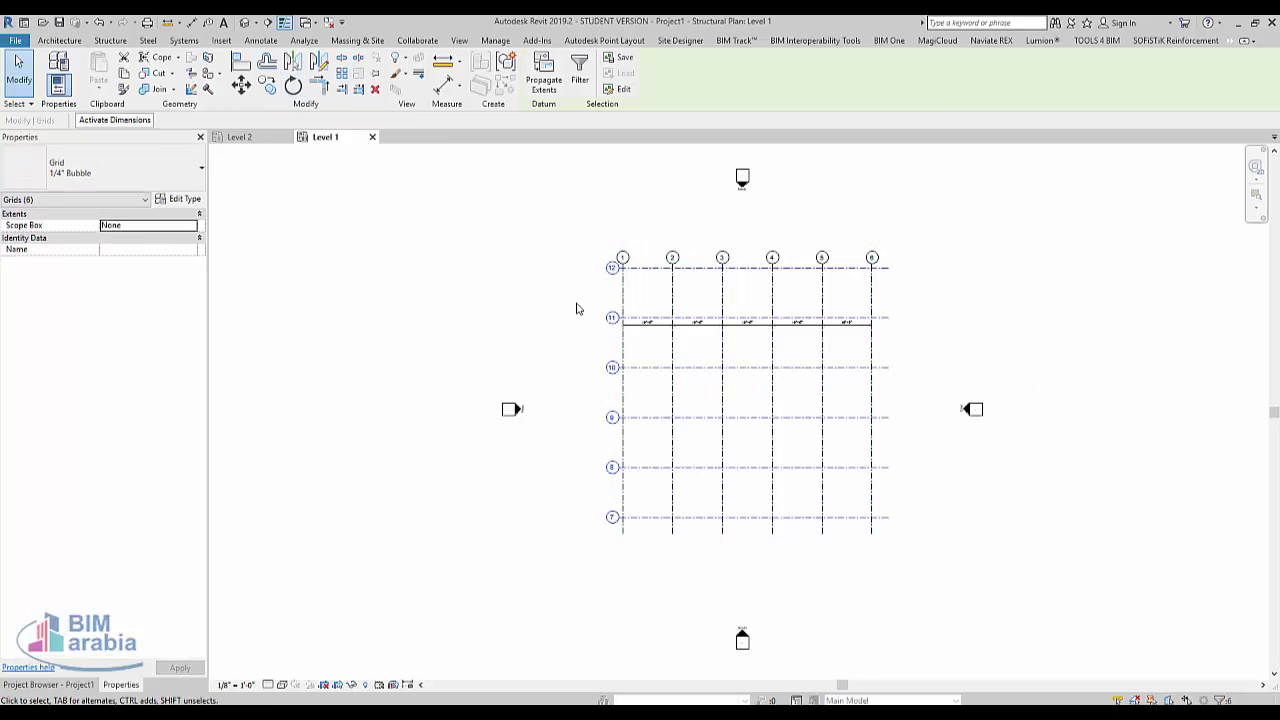
scroll(576, 309, up, 3)
click(560, 274)
scroll(299, 300, down, 3)
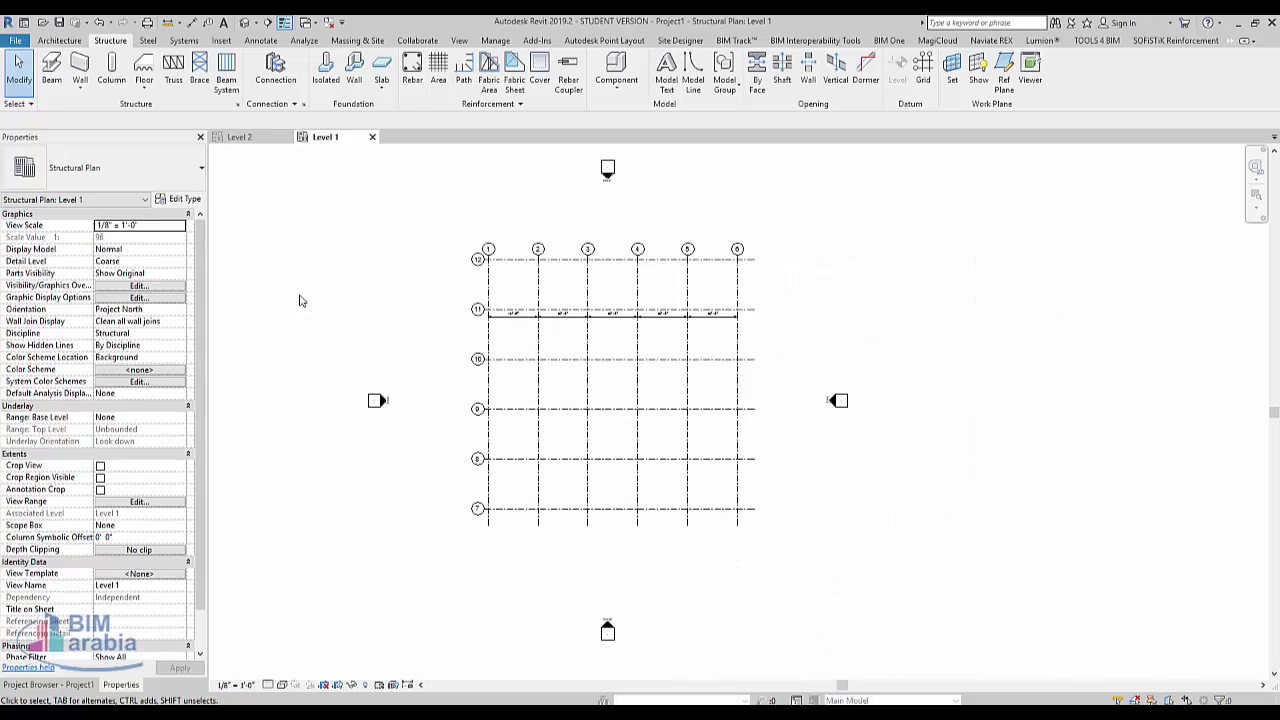
Step: Place W12X40 steel columns at every grid intersection using At Grids
click(111, 88)
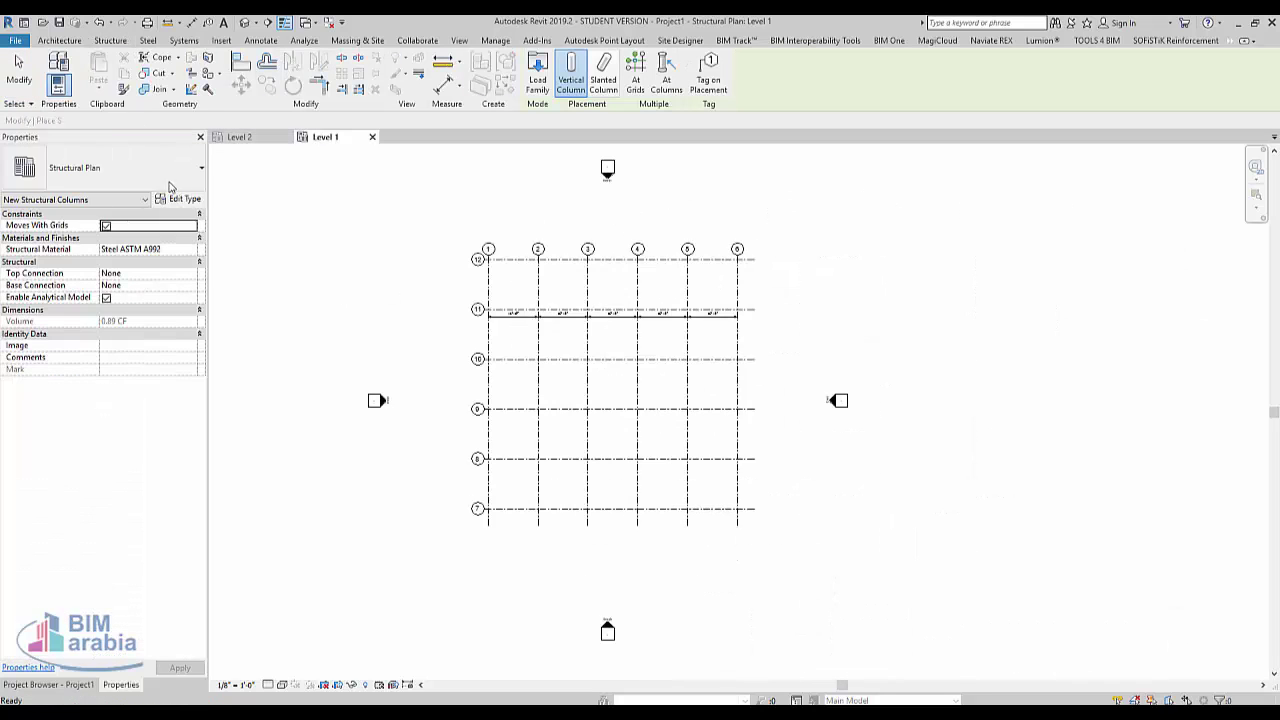
click(105, 167)
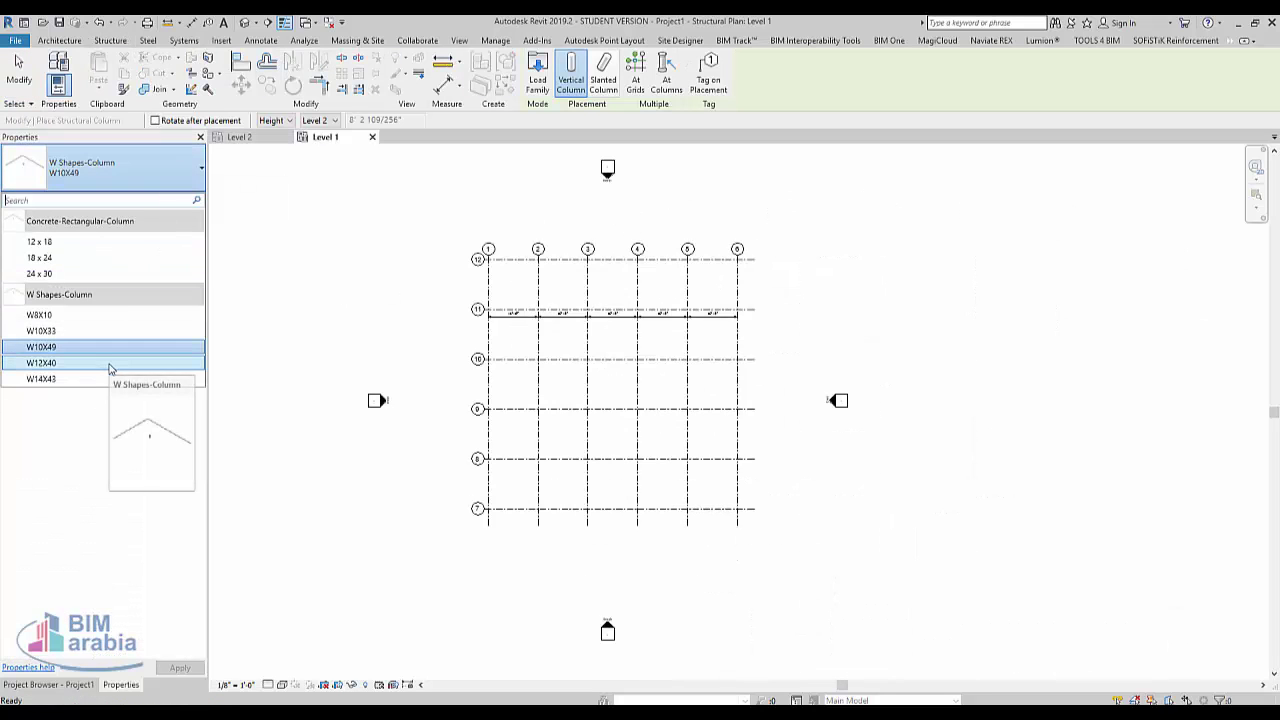
click(110, 365)
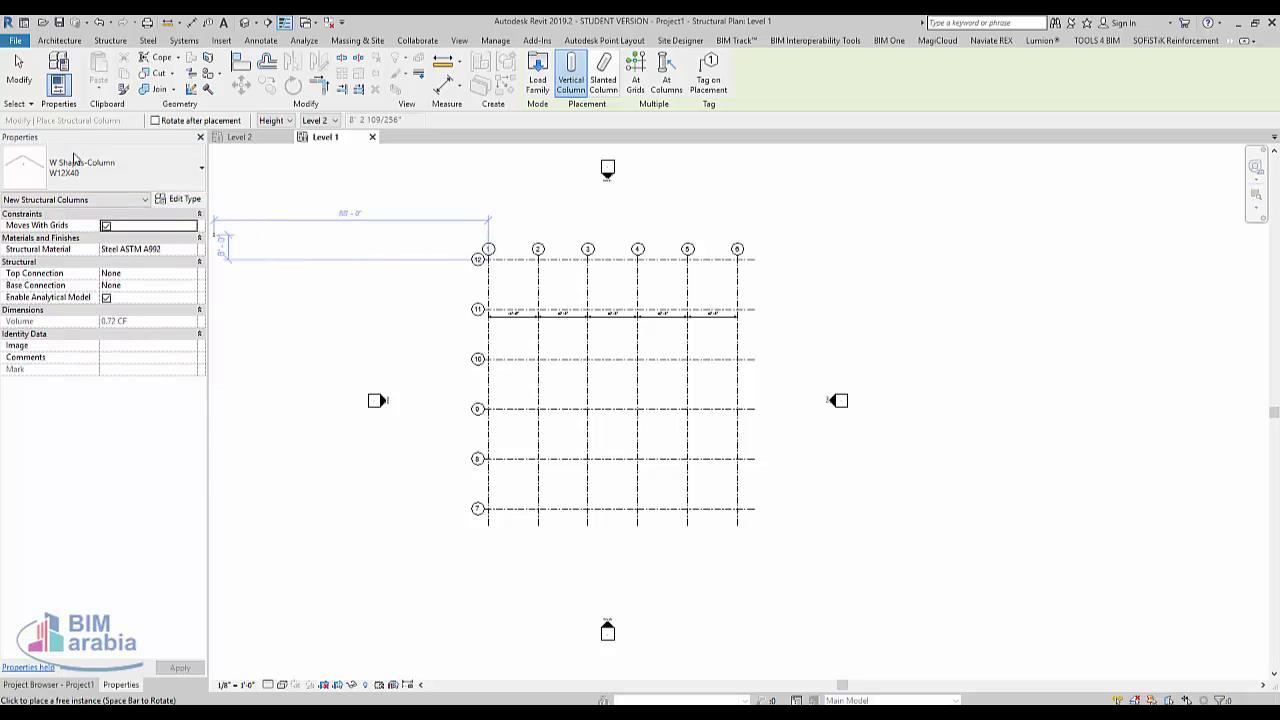
click(634, 78)
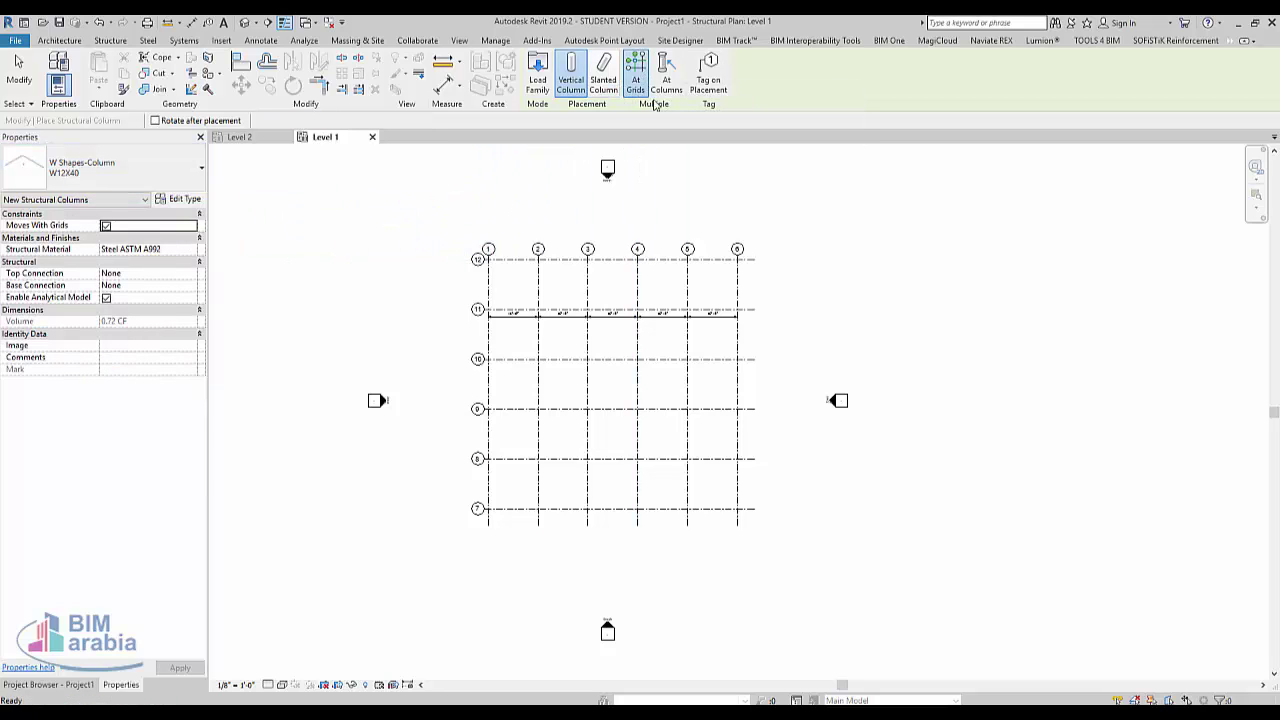
drag(766, 238, 472, 522)
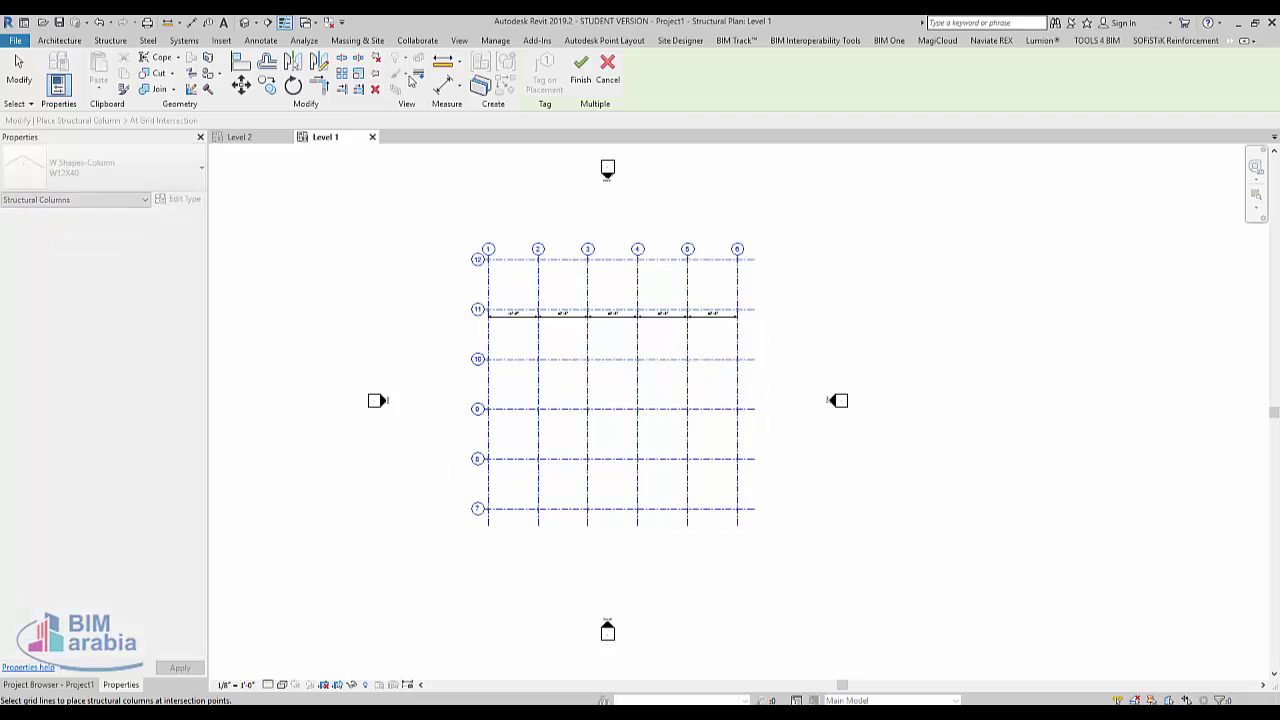
click(577, 80)
scroll(600, 310, up, 2)
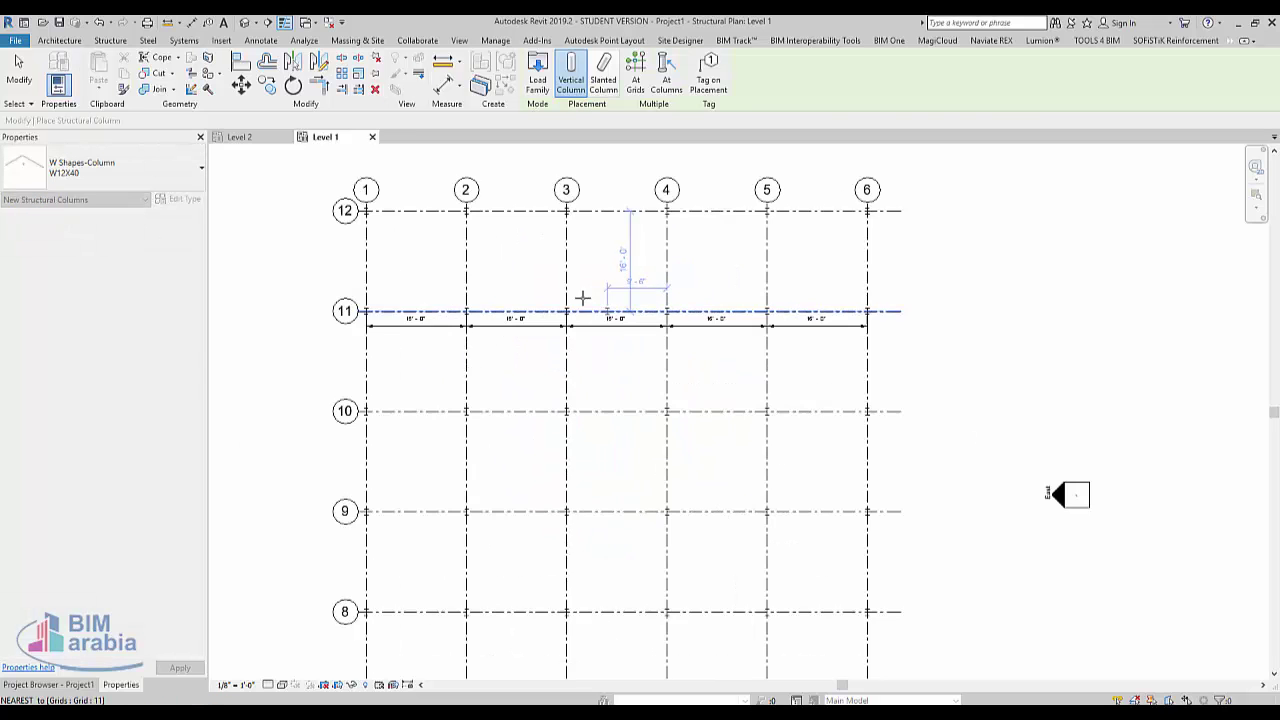
scroll(560, 279, up, 2)
scroll(568, 330, up, 2)
scroll(586, 466, down, 2)
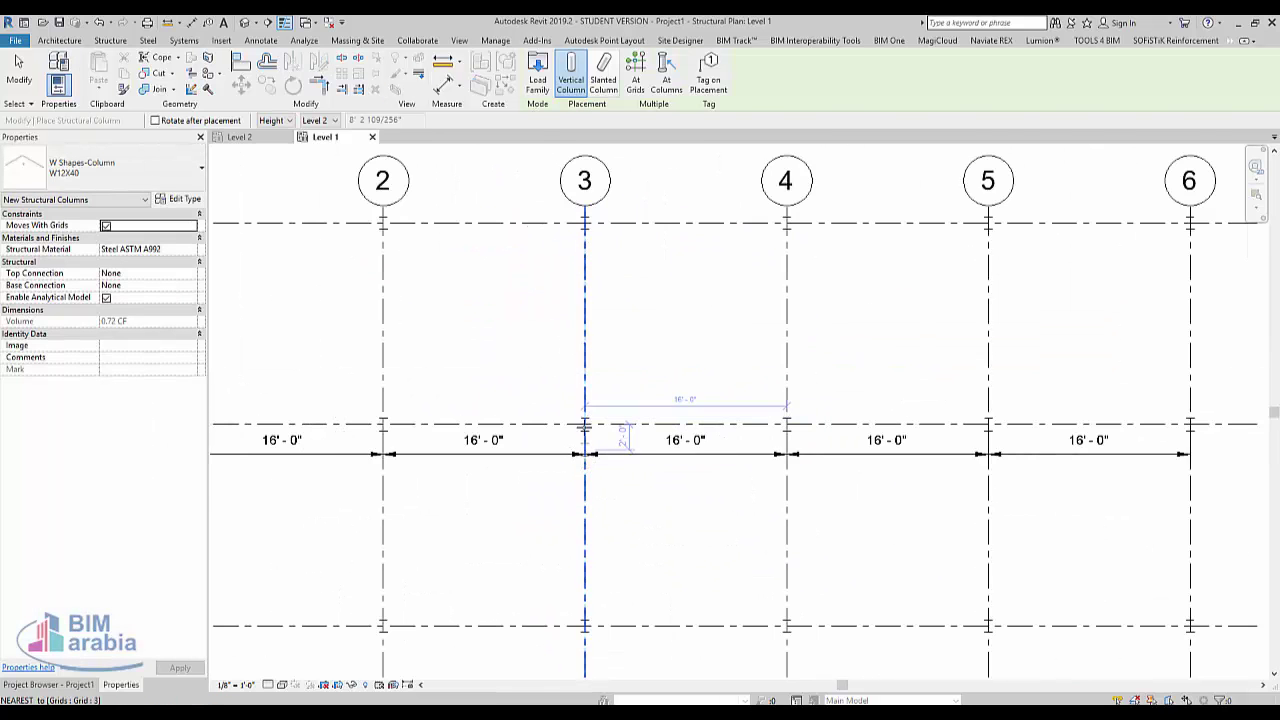
key(Escape)
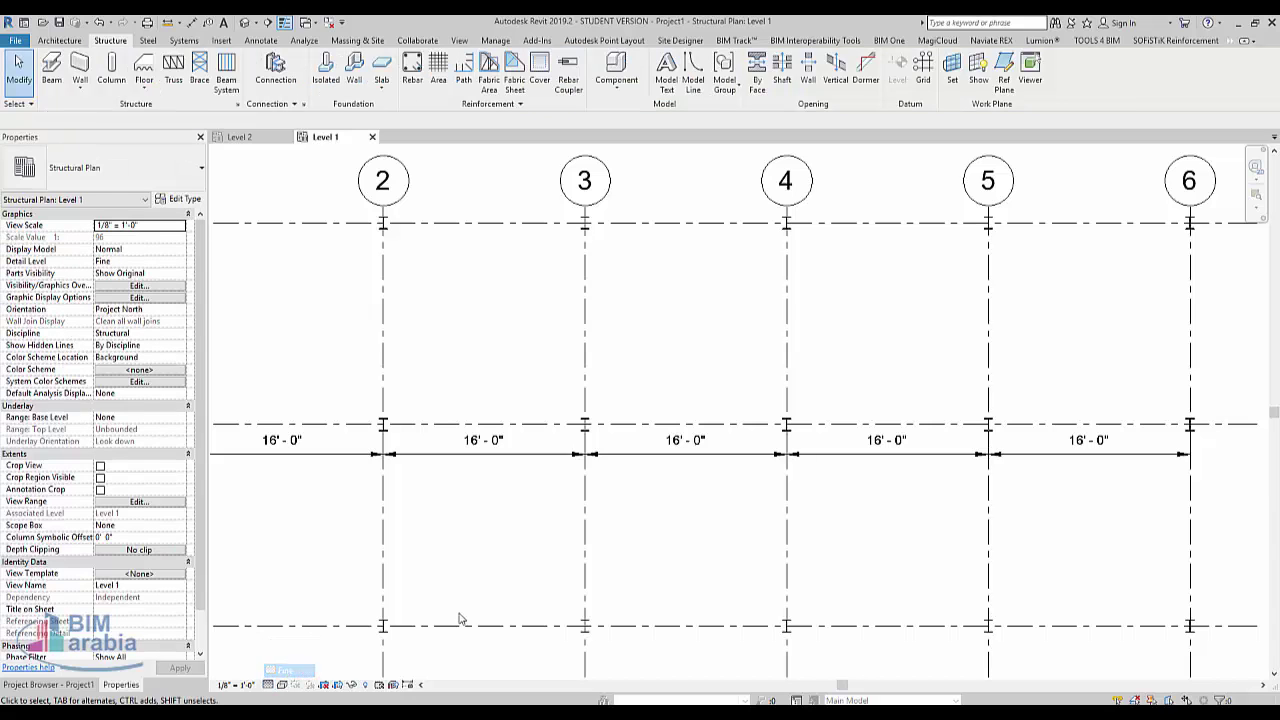
Step: Verify a column runs from Level 1 to Level 2, then start the Beam tool with BM
scroll(580, 448, up, 2)
scroll(585, 450, up, 2)
scroll(612, 456, up, 1)
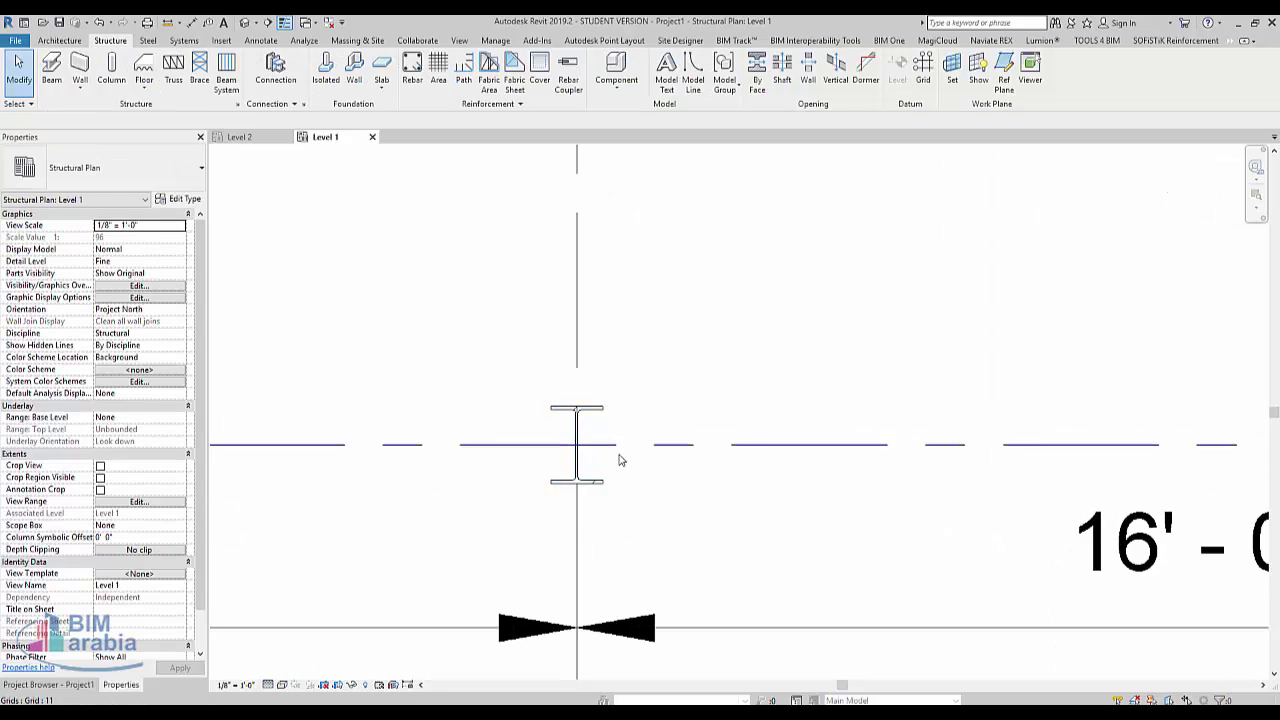
scroll(617, 457, down, 6)
scroll(619, 458, down, 1)
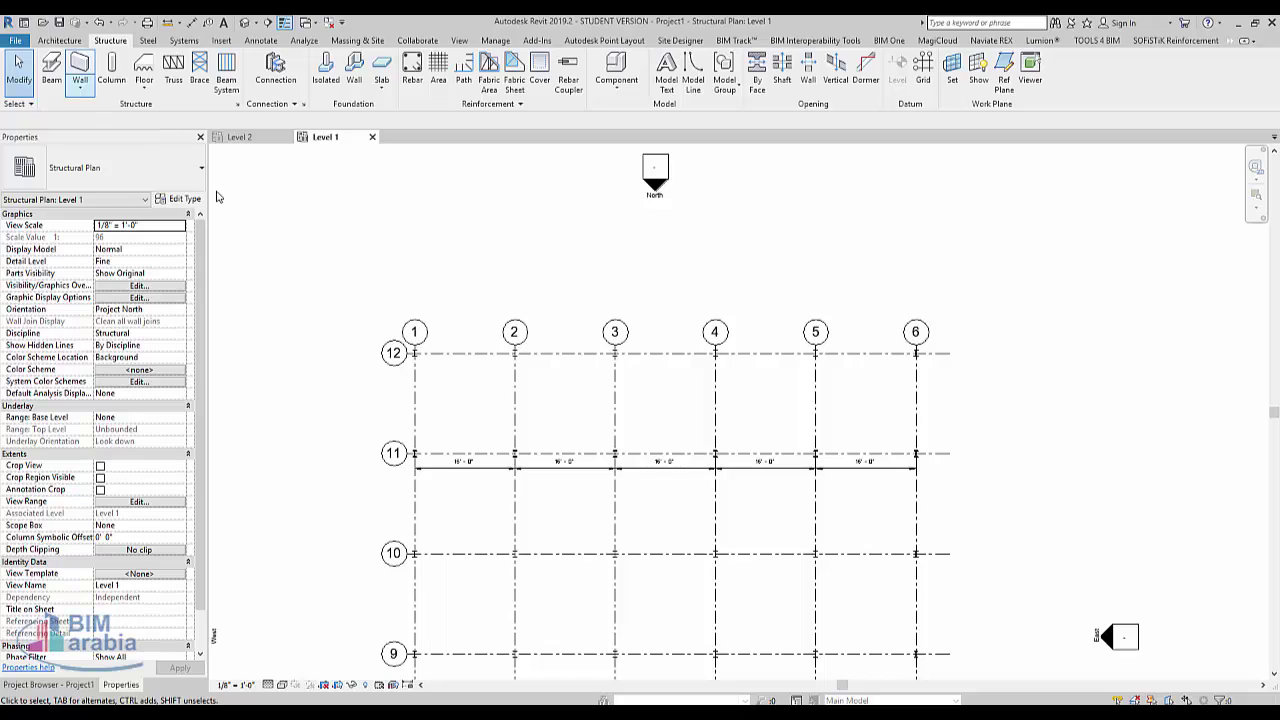
scroll(523, 357, up, 3)
drag(371, 298, 511, 390)
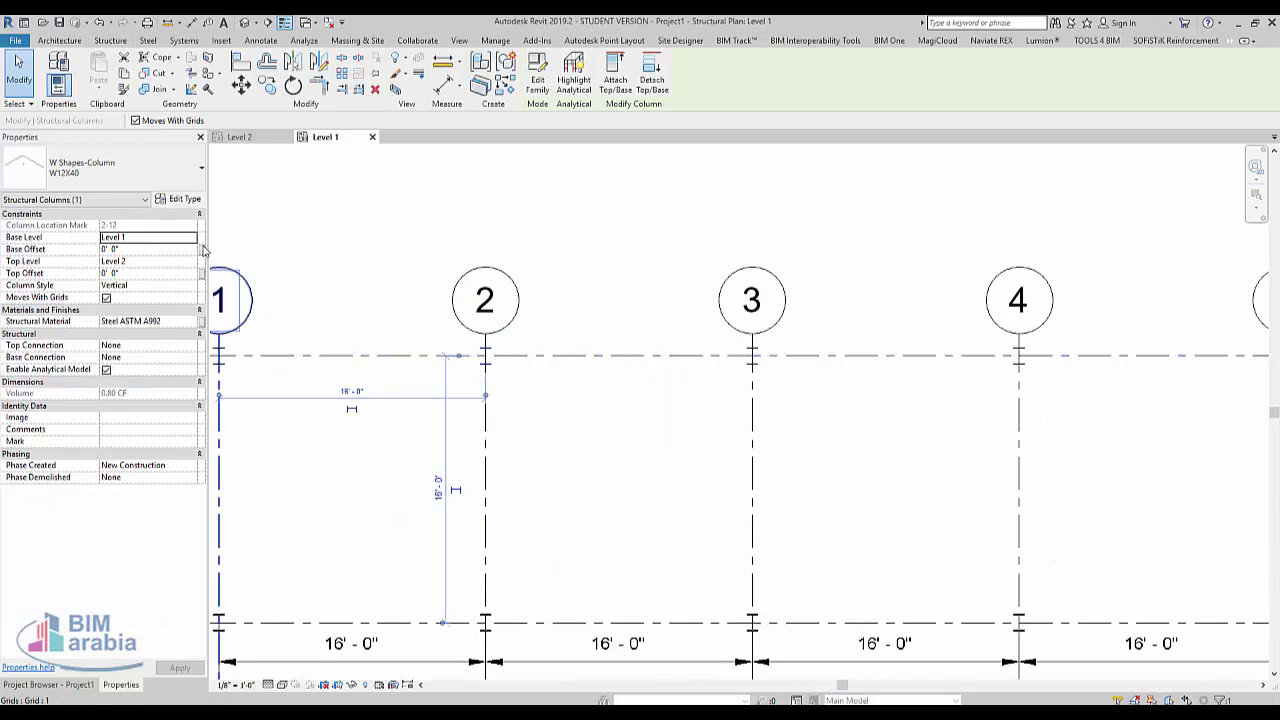
key(Escape)
key(b)
key(m)
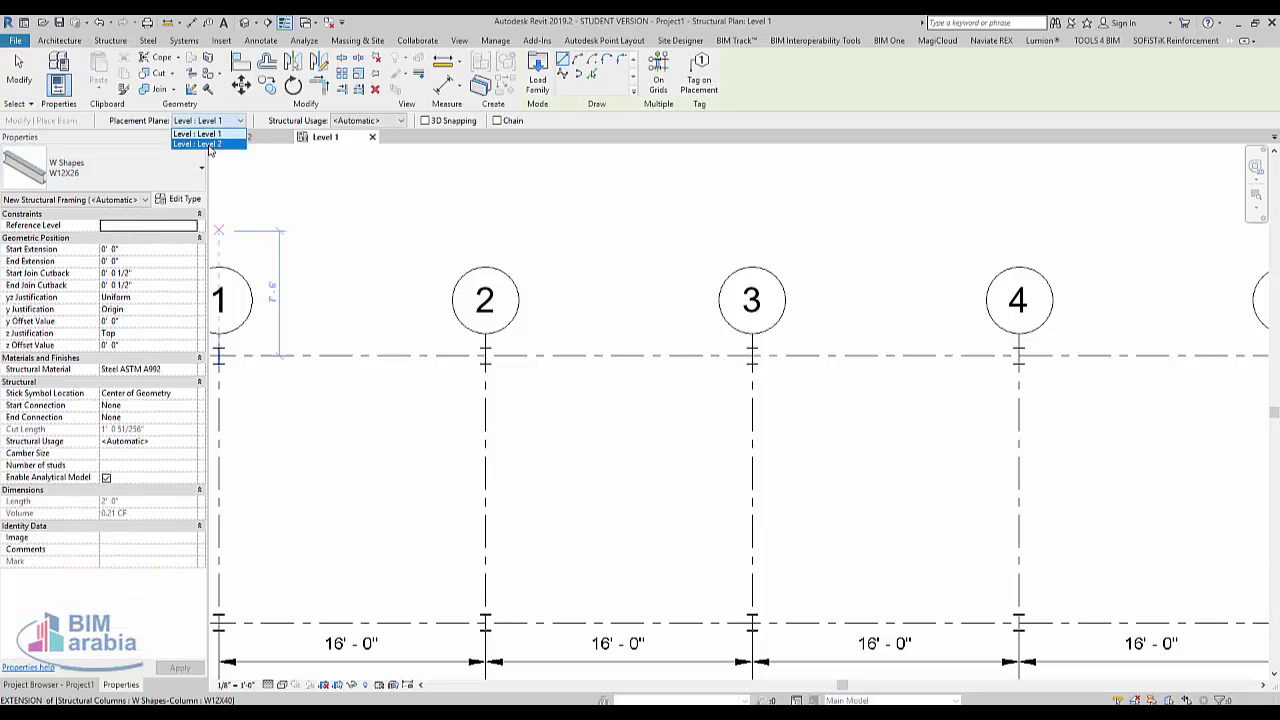
Step: Draw a Level 2 beam from grid 1 to grid 2 along grid 12
click(209, 144)
scroll(390, 405, up, 1)
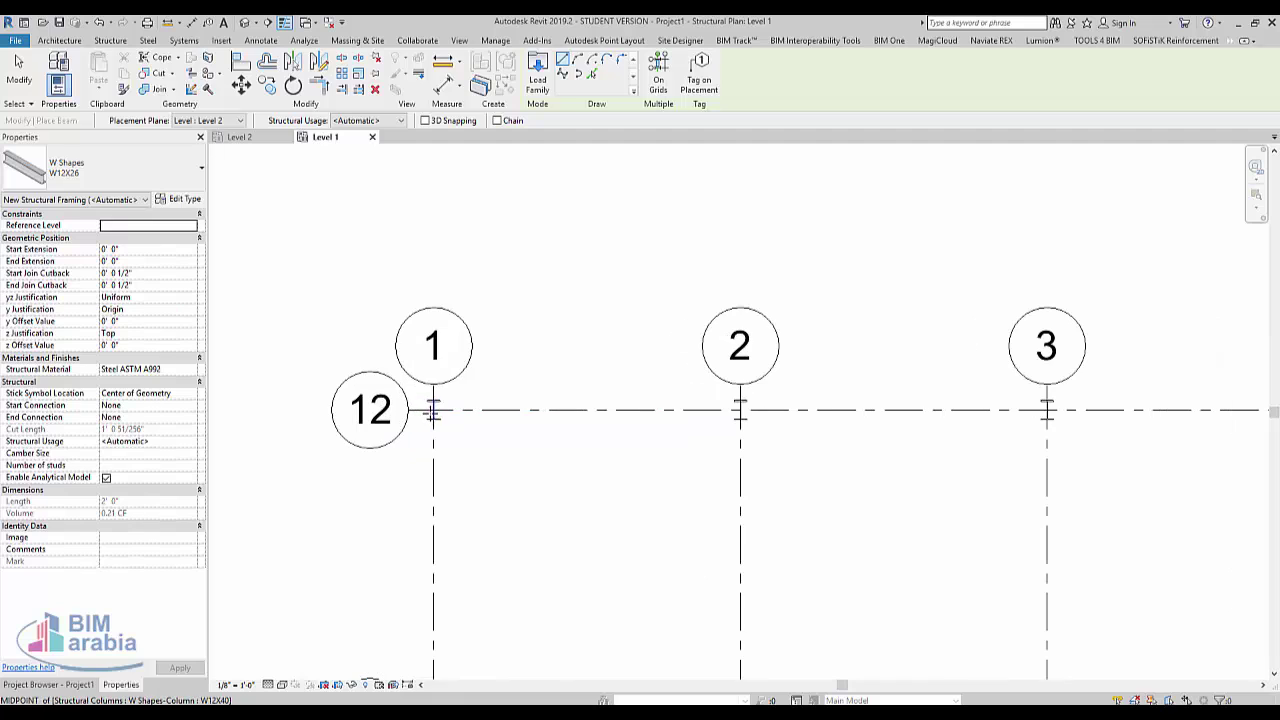
click(433, 410)
click(740, 410)
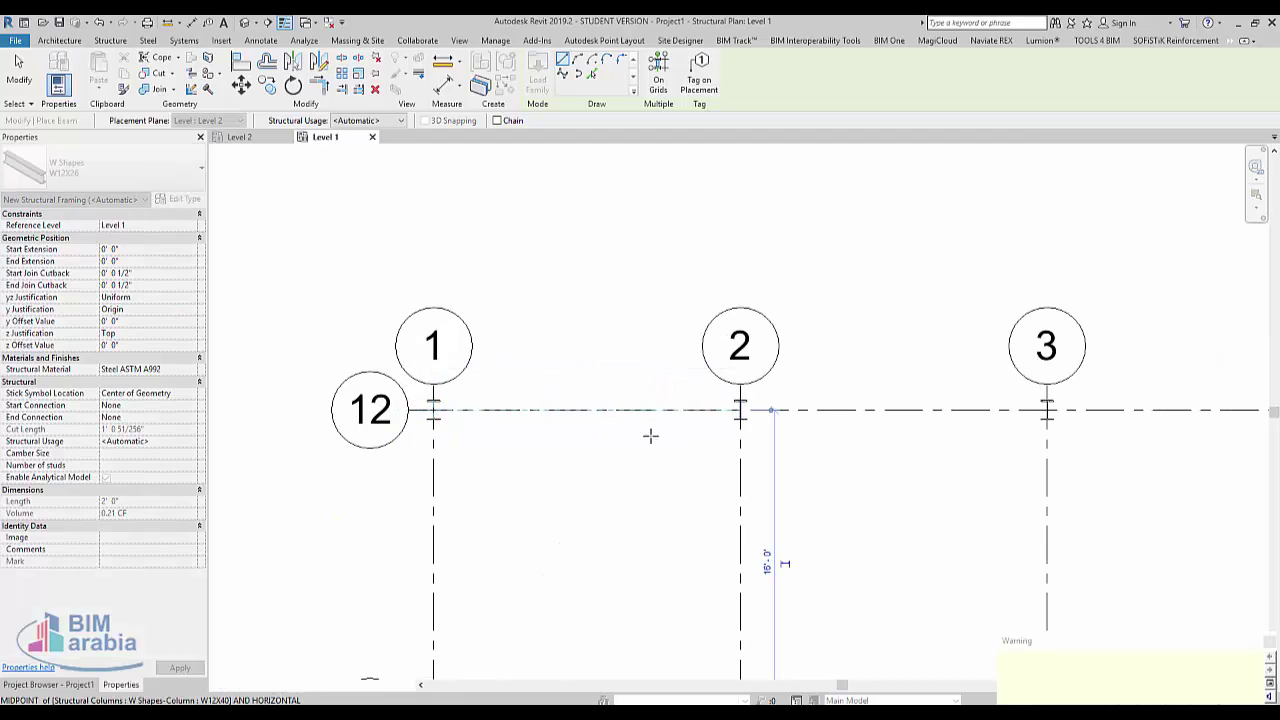
Step: Inspect the new beam in the default 3D view
click(246, 24)
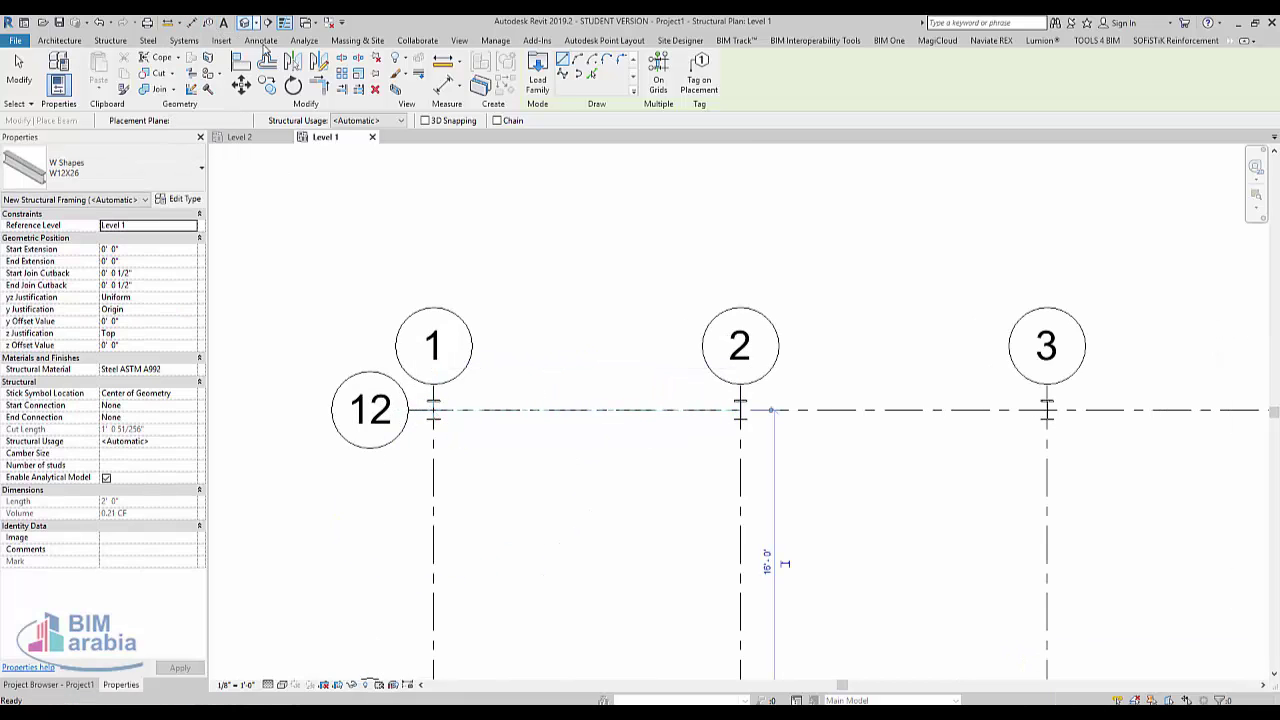
scroll(758, 343, up, 3)
scroll(758, 343, up, 2)
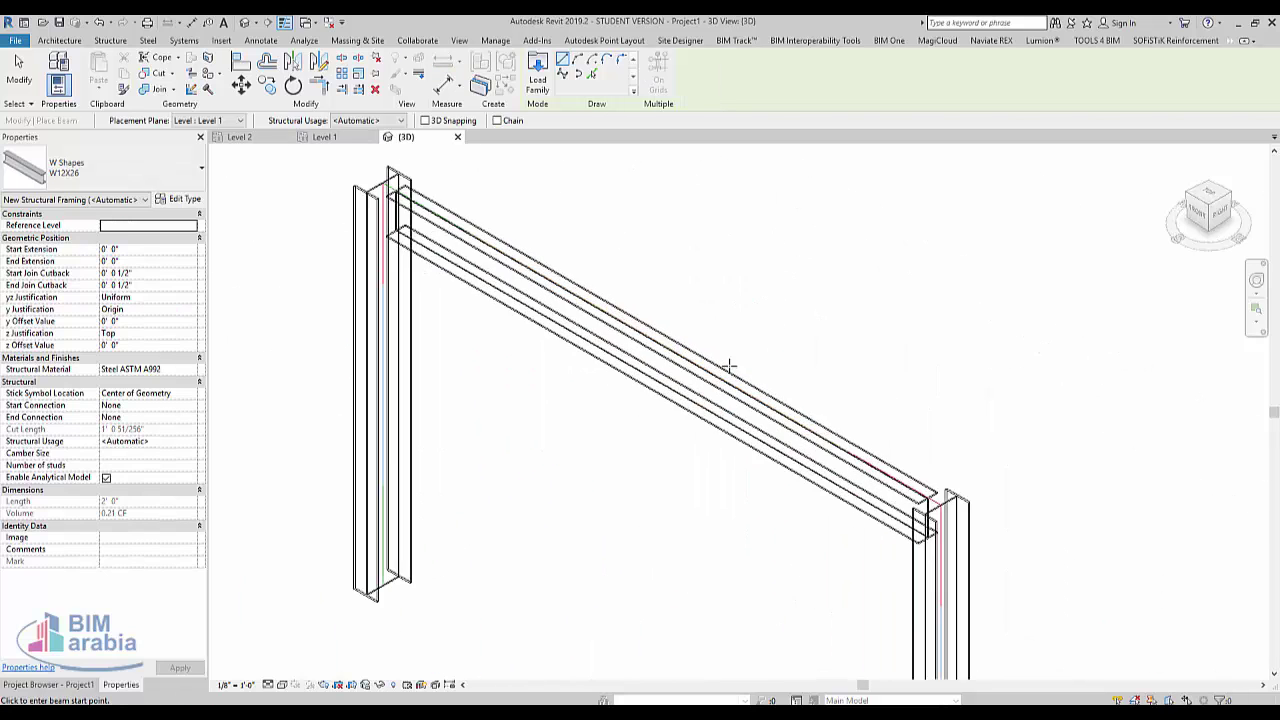
scroll(758, 343, down, 6)
key(Escape)
key(Escape)
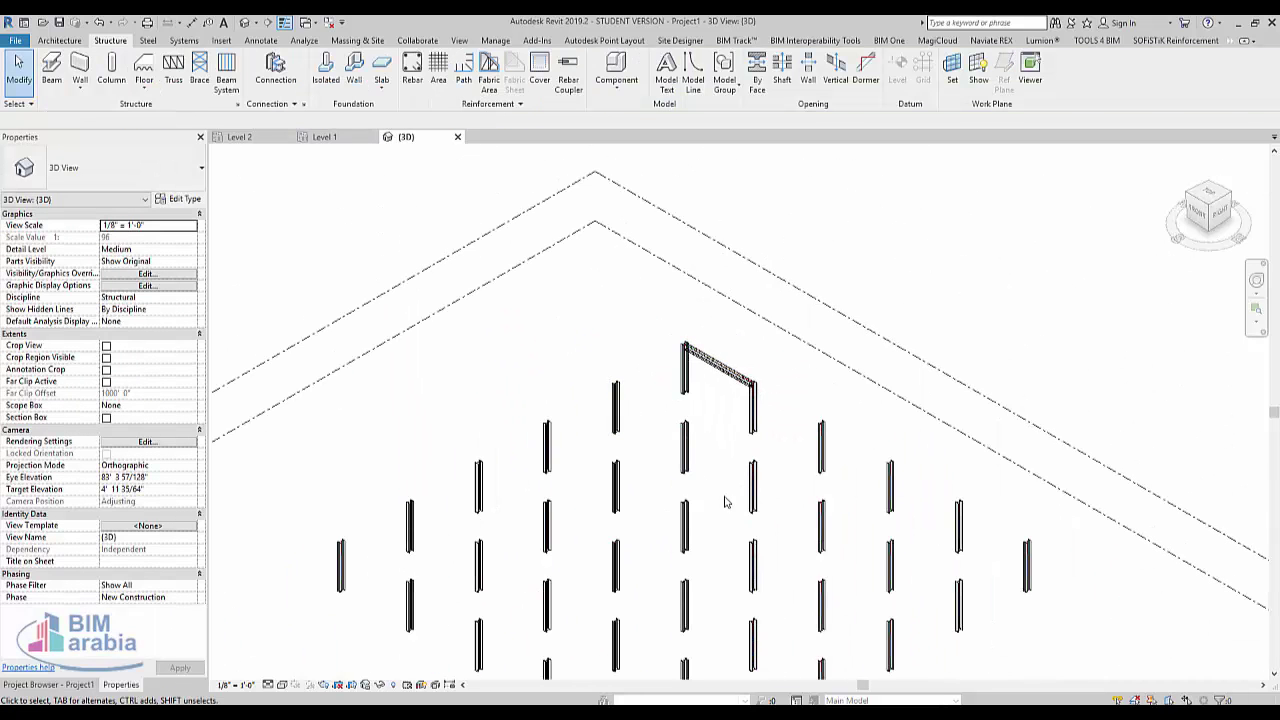
Step: Return to the Level 2 plan and begin a building section
key(ctrl+Tab)
scroll(647, 320, up, 3)
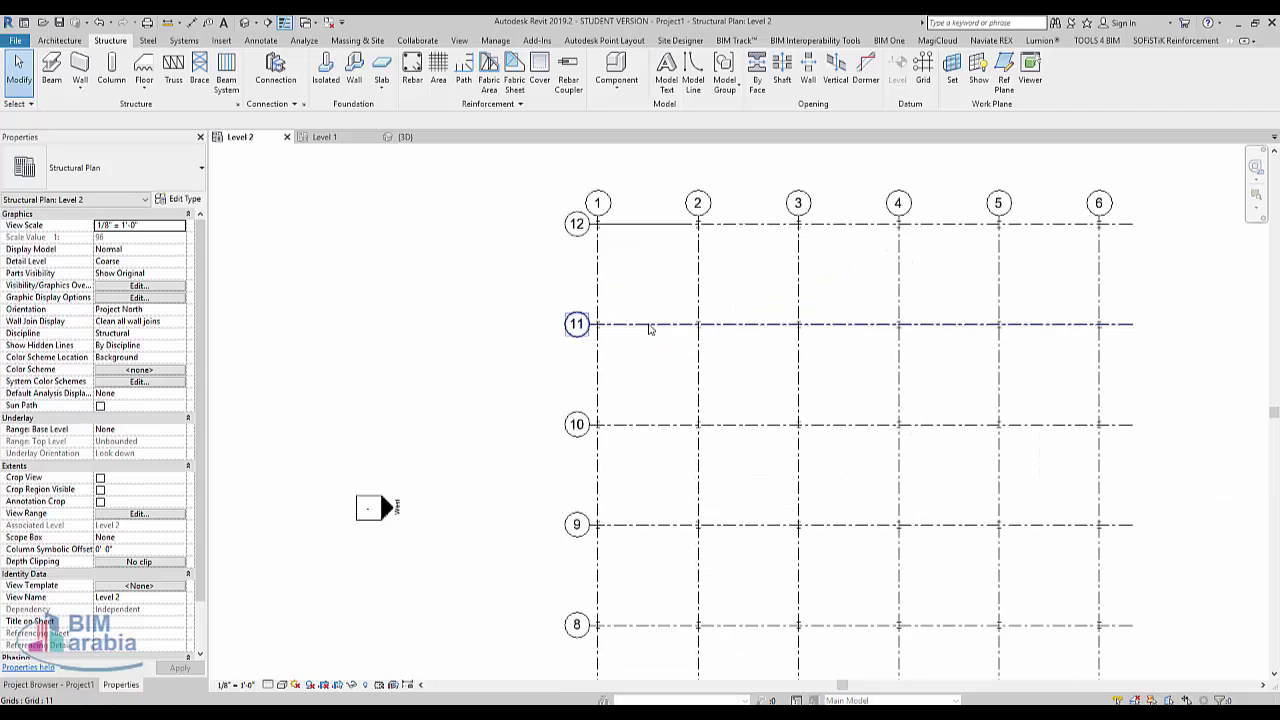
click(649, 324)
click(455, 397)
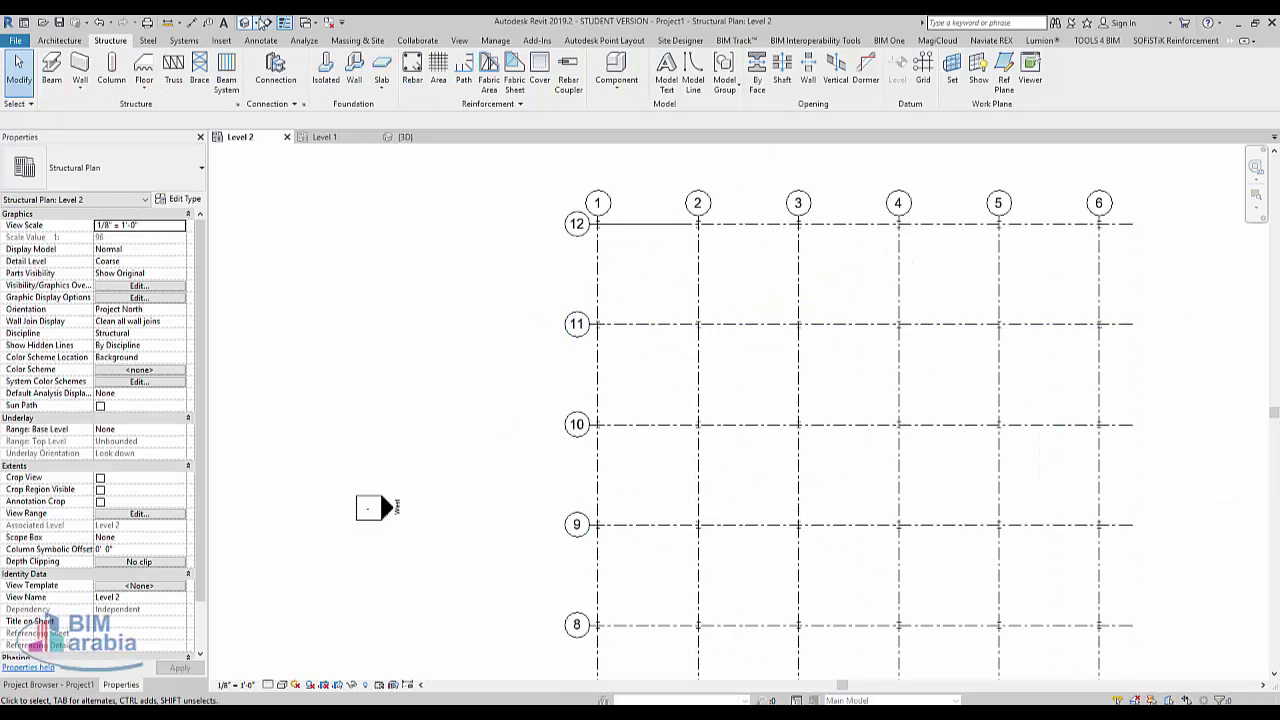
click(267, 22)
Step: Draw a section line across grids 1–6 and open Section 1
click(412, 374)
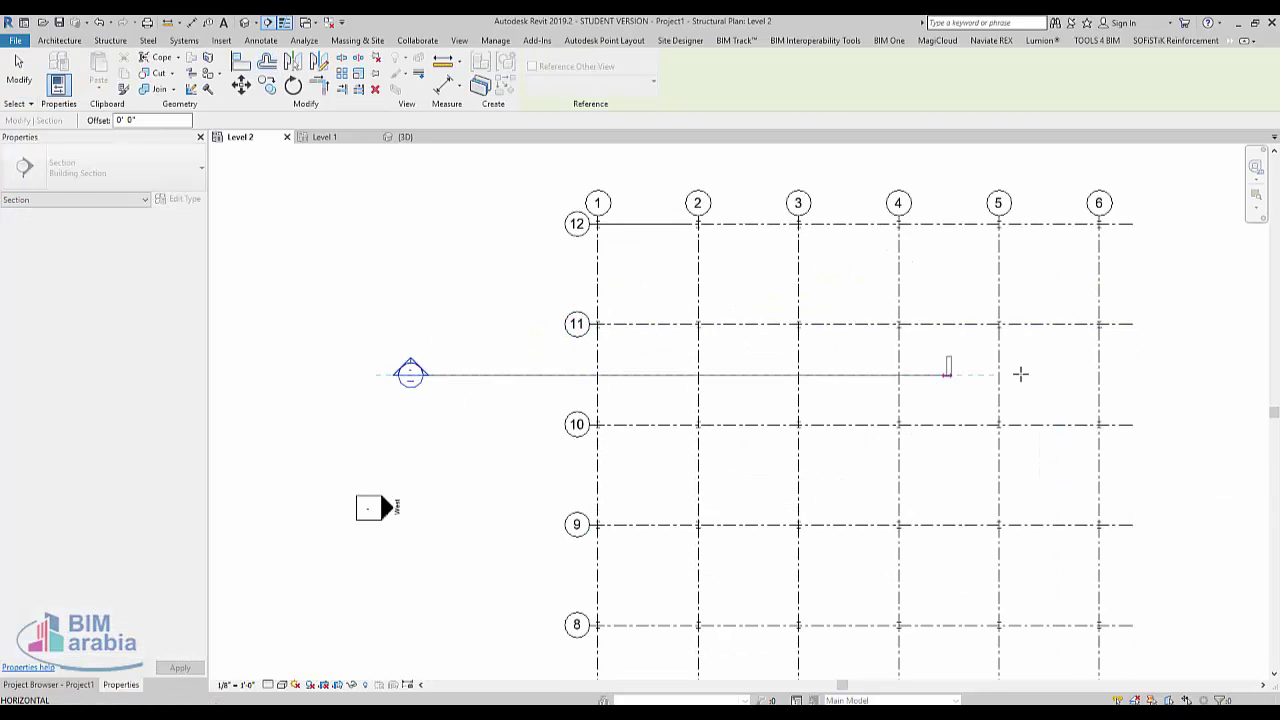
click(1162, 373)
scroll(595, 464, down, 2)
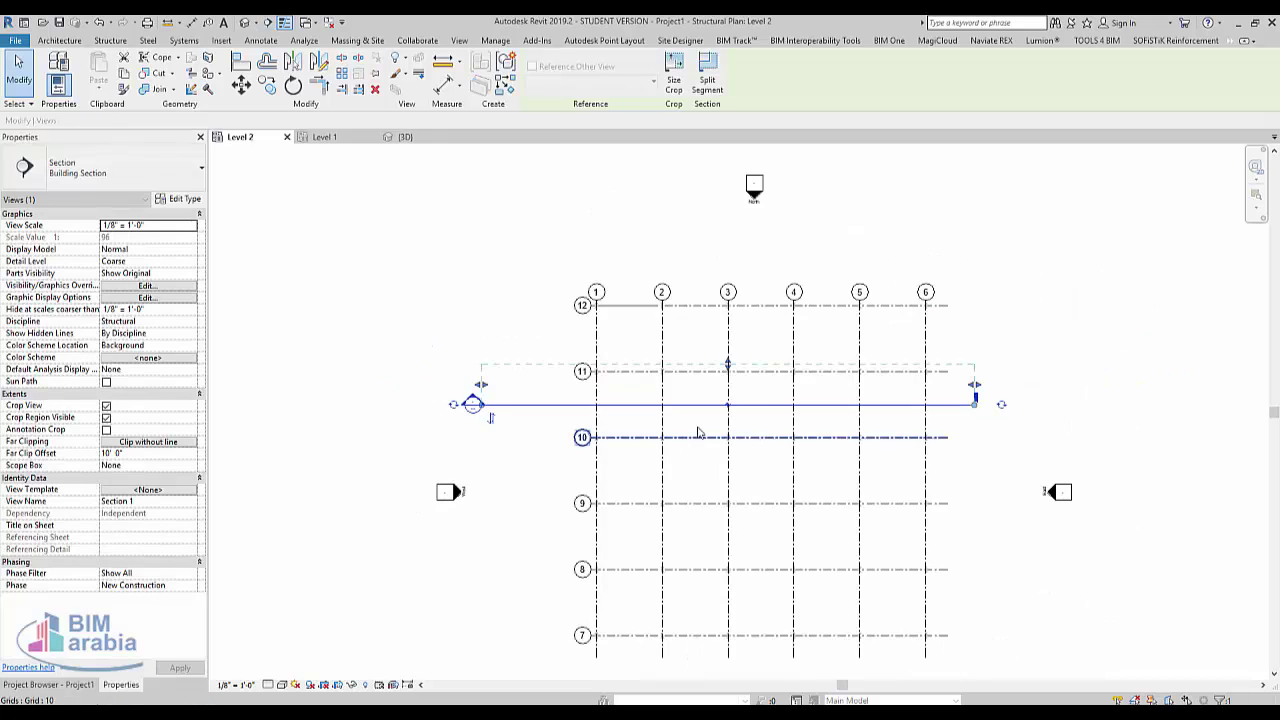
right_click(768, 403)
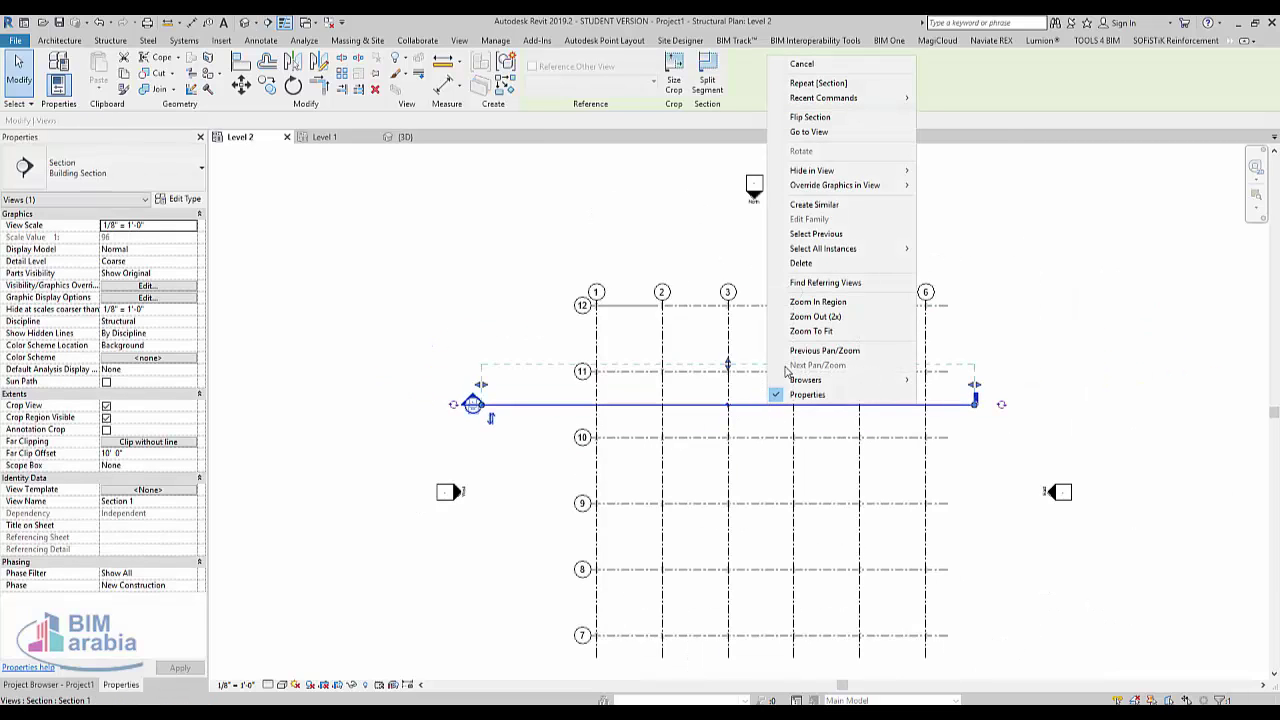
click(809, 132)
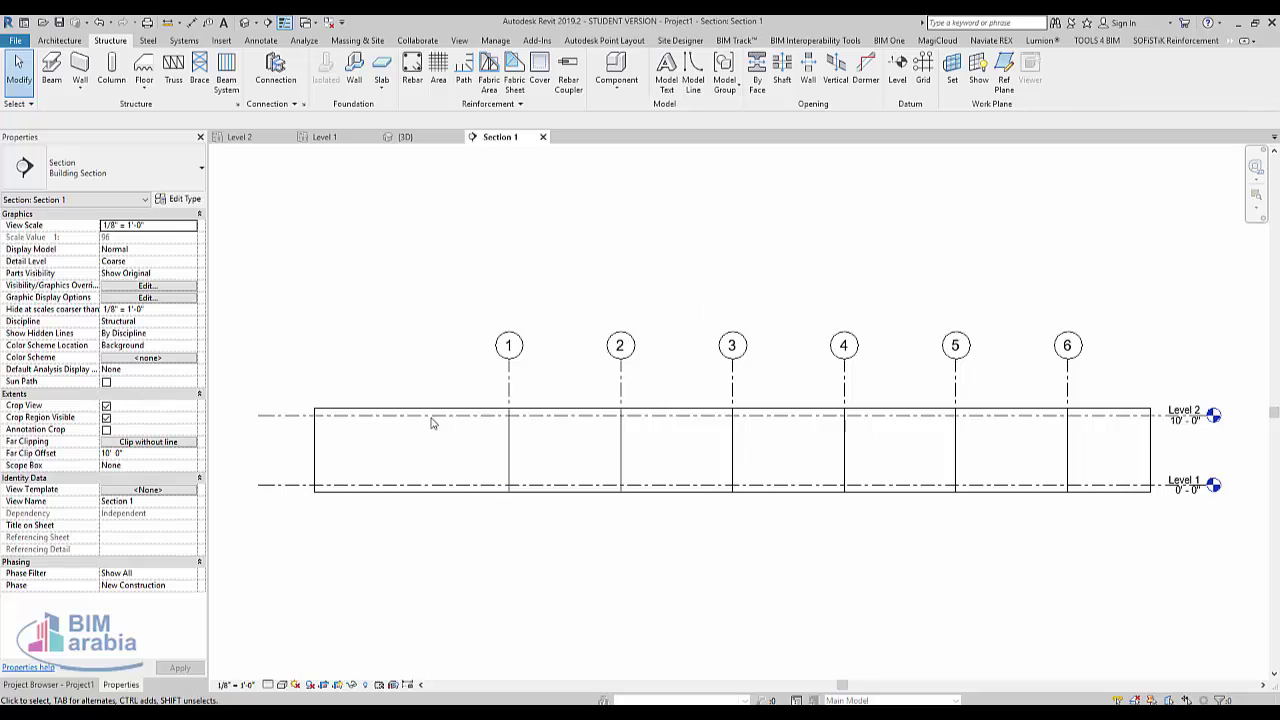
Step: Raise the top of Section 1's crop region and start a beam to set its work plane
click(652, 409)
drag(781, 397, 793, 242)
click(551, 200)
click(47, 72)
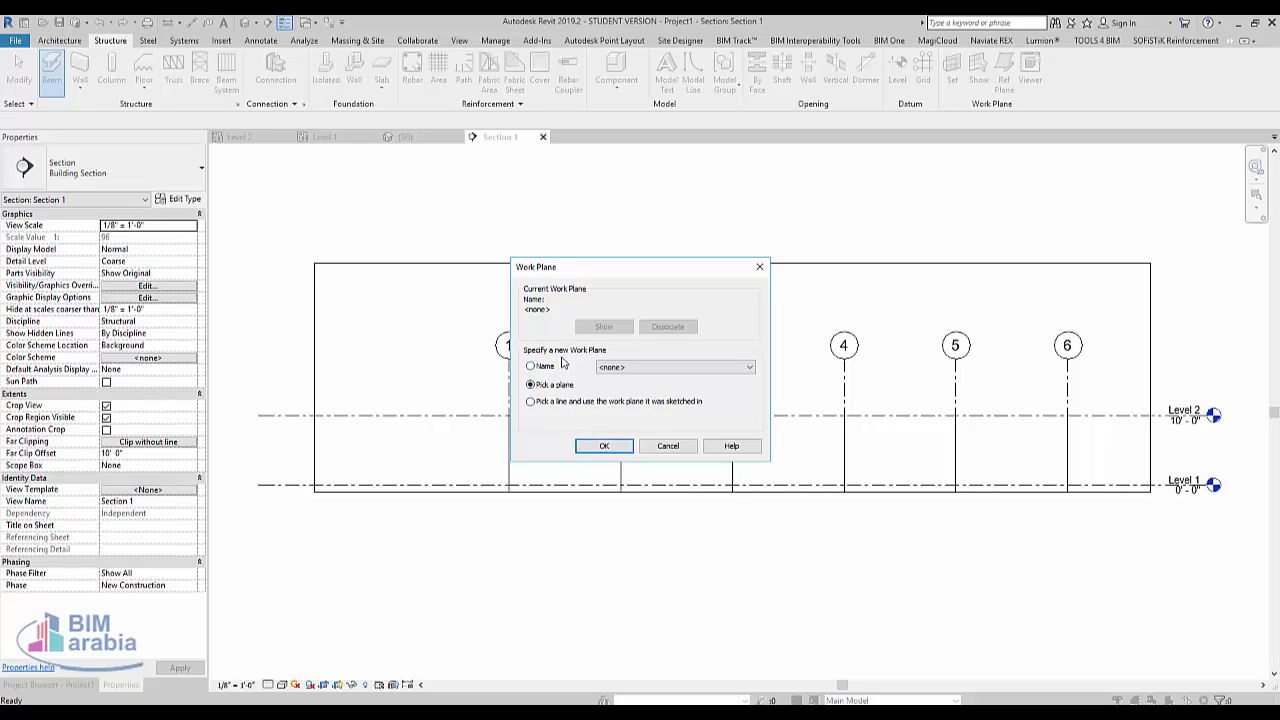
Step: On the Grid 11 work plane, draw a sloped rafter from grid 1's column to grid 2, shown at fine detail
click(635, 369)
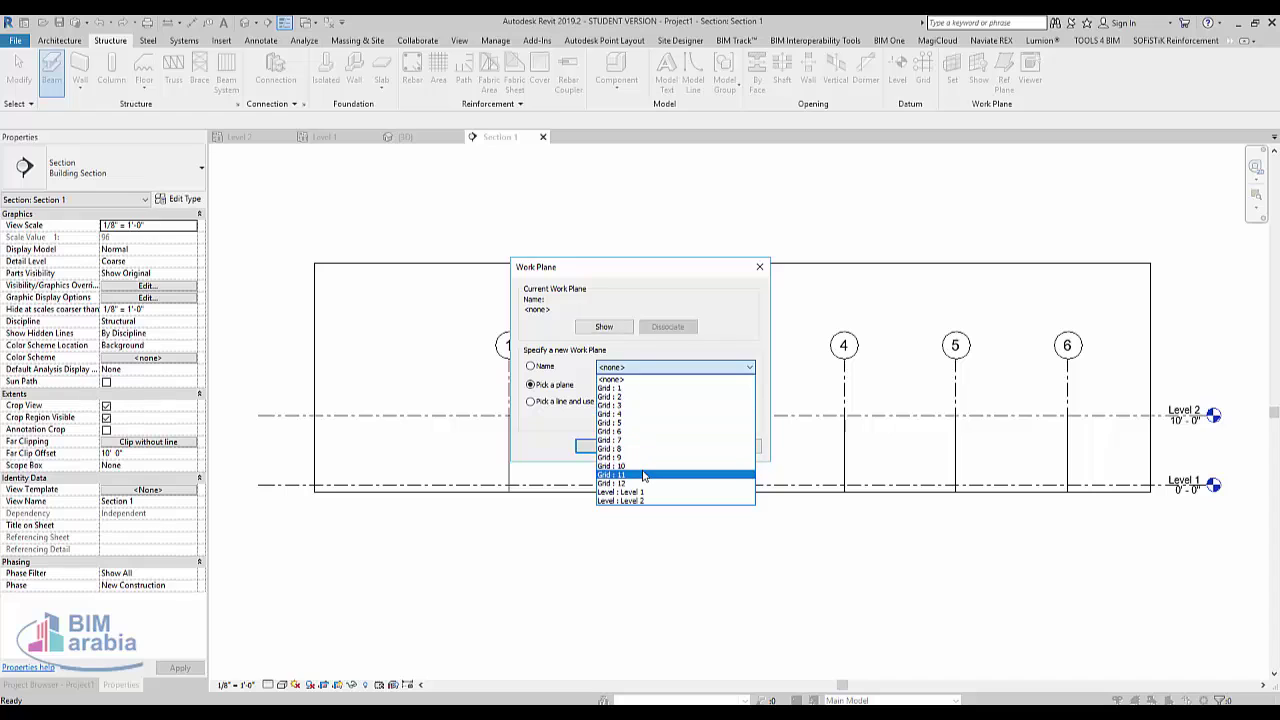
click(610, 476)
click(607, 446)
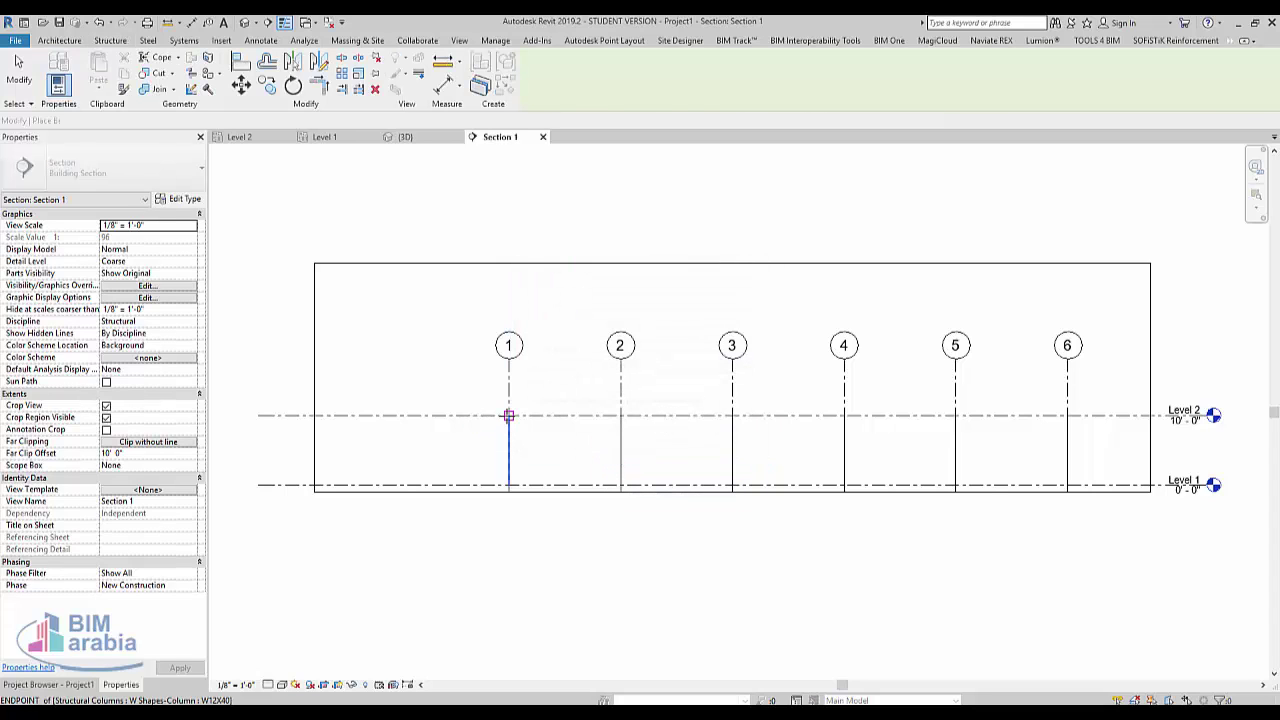
click(508, 415)
scroll(632, 392, up, 2)
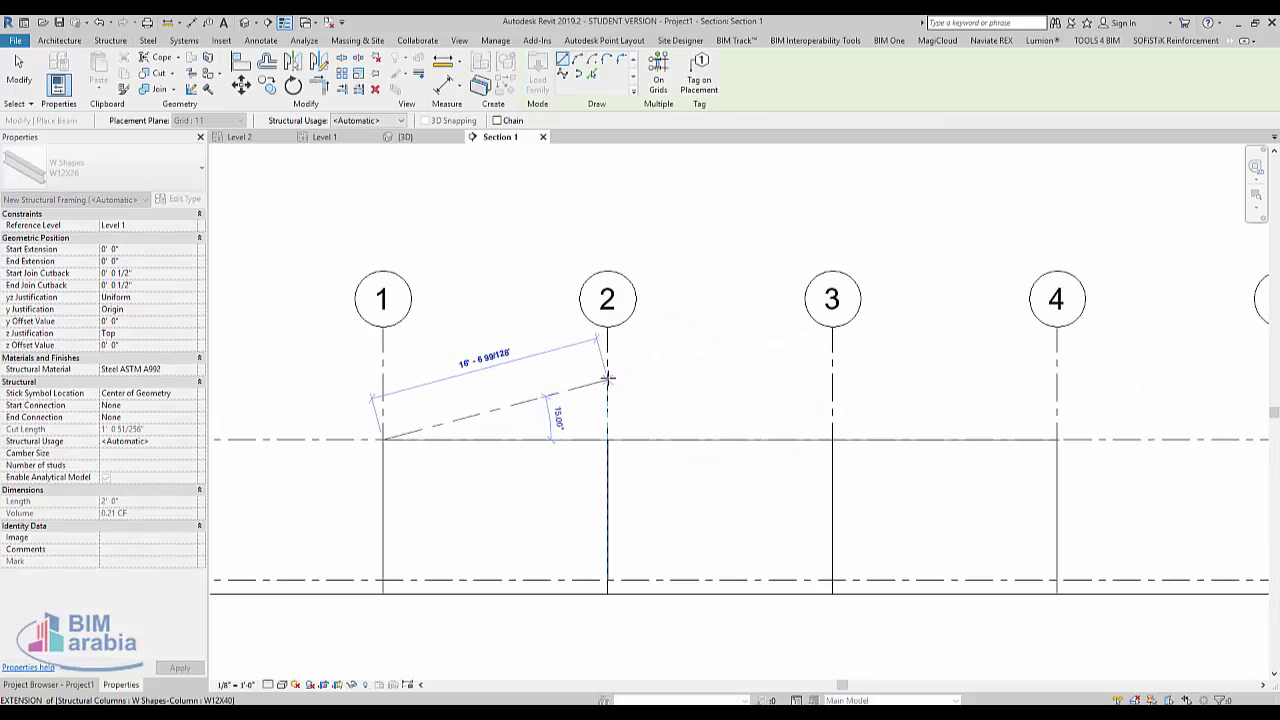
click(607, 386)
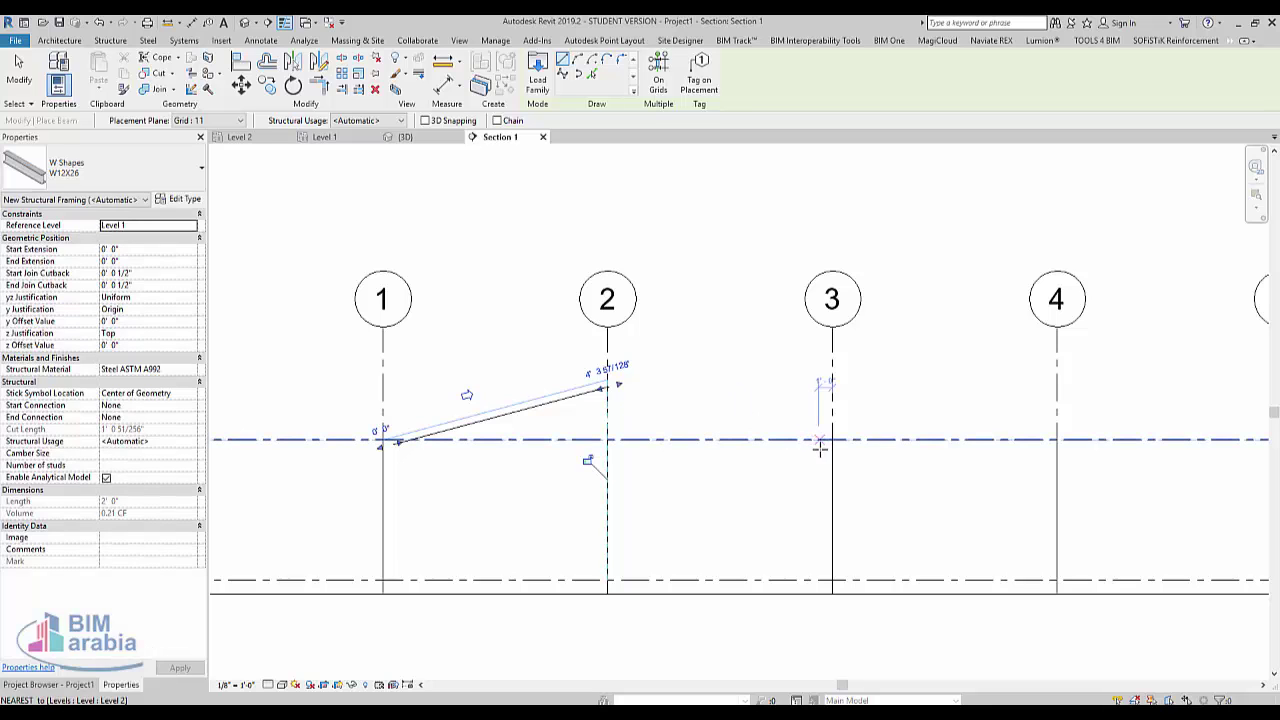
click(272, 686)
click(285, 668)
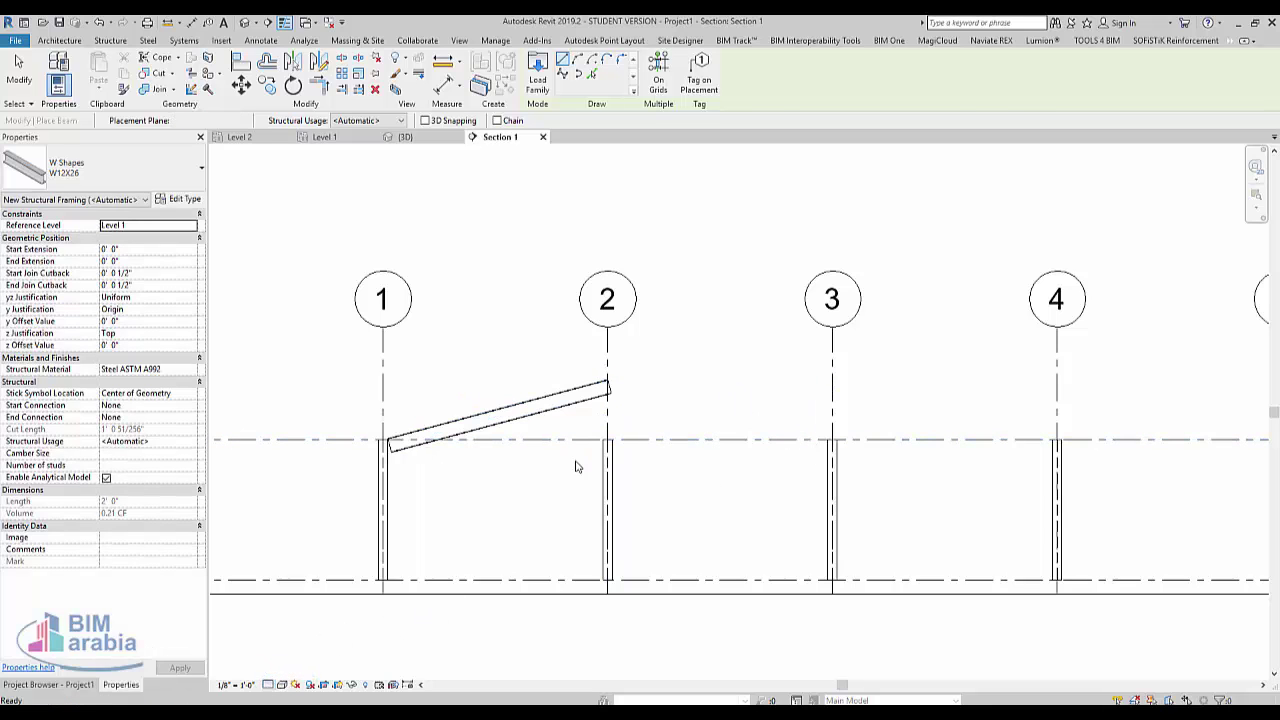
key(Escape)
key(Escape)
Step: Disallow joining at the rafter's ridge end
click(580, 405)
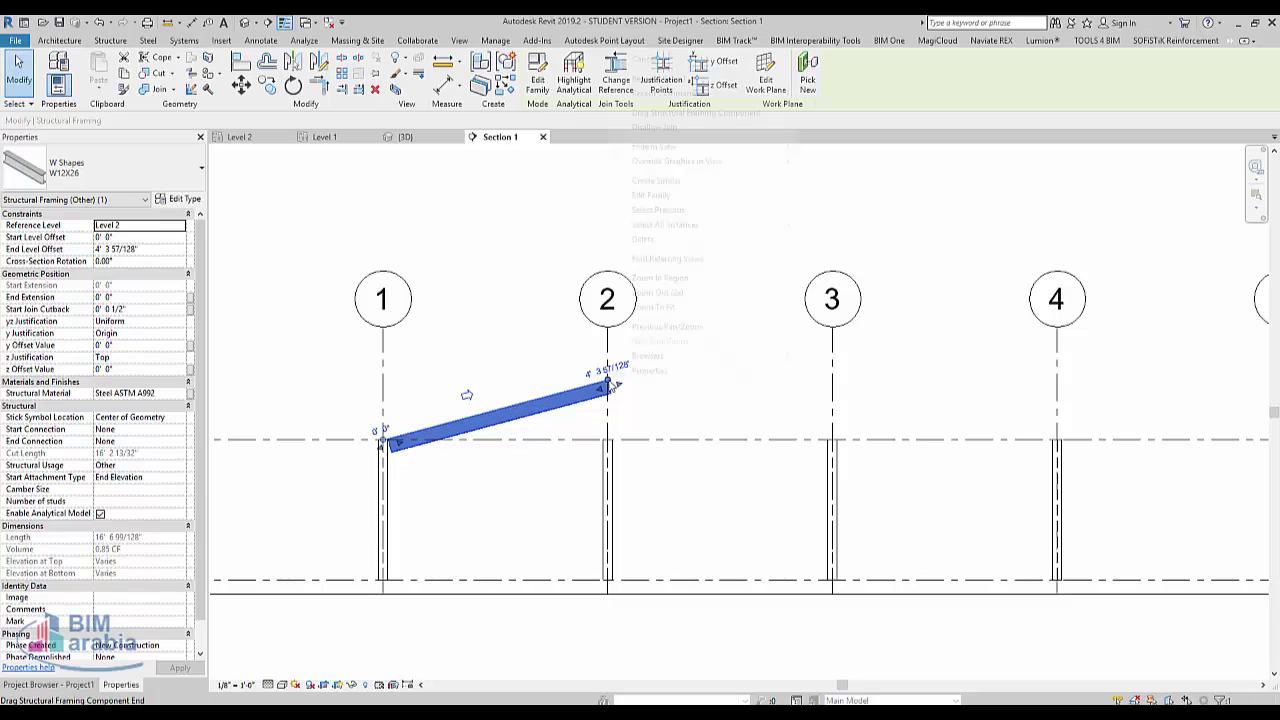
right_click(610, 383)
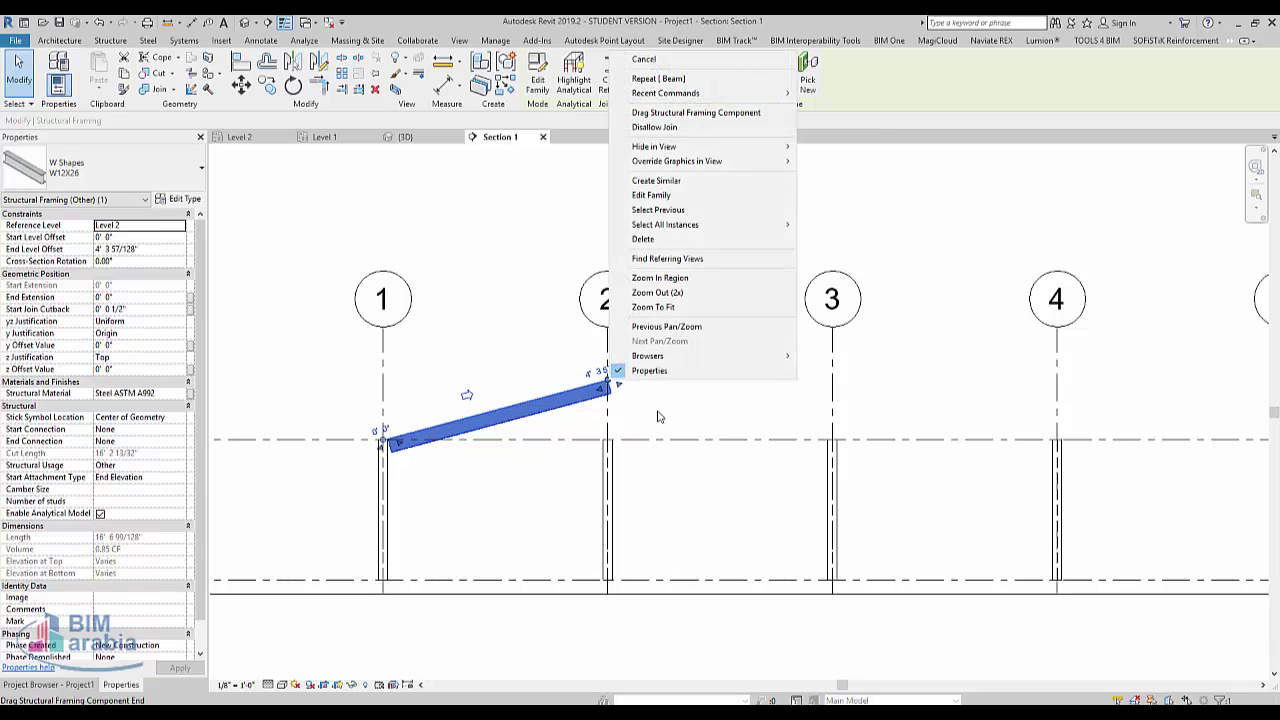
click(680, 127)
click(710, 293)
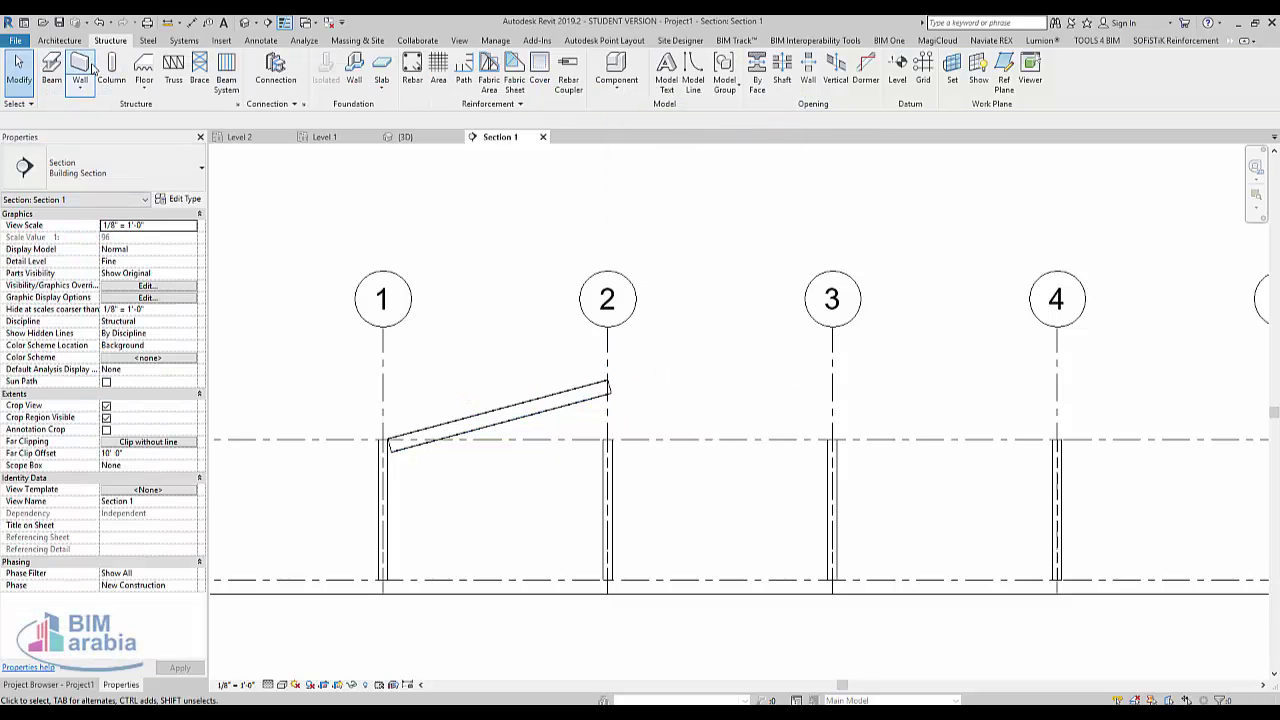
Step: Draw the second rafter from grid 3's column top up to the ridge at grid 2
key(b)
key(m)
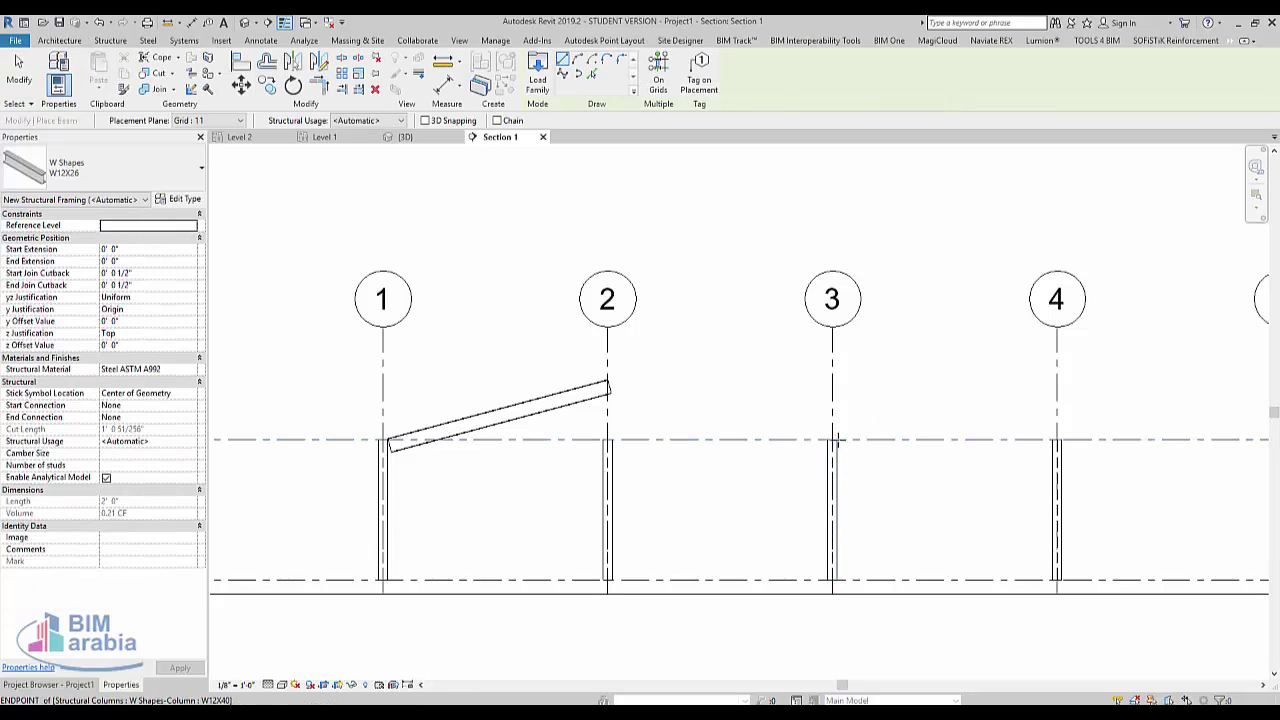
click(832, 440)
scroll(607, 384, up, 2)
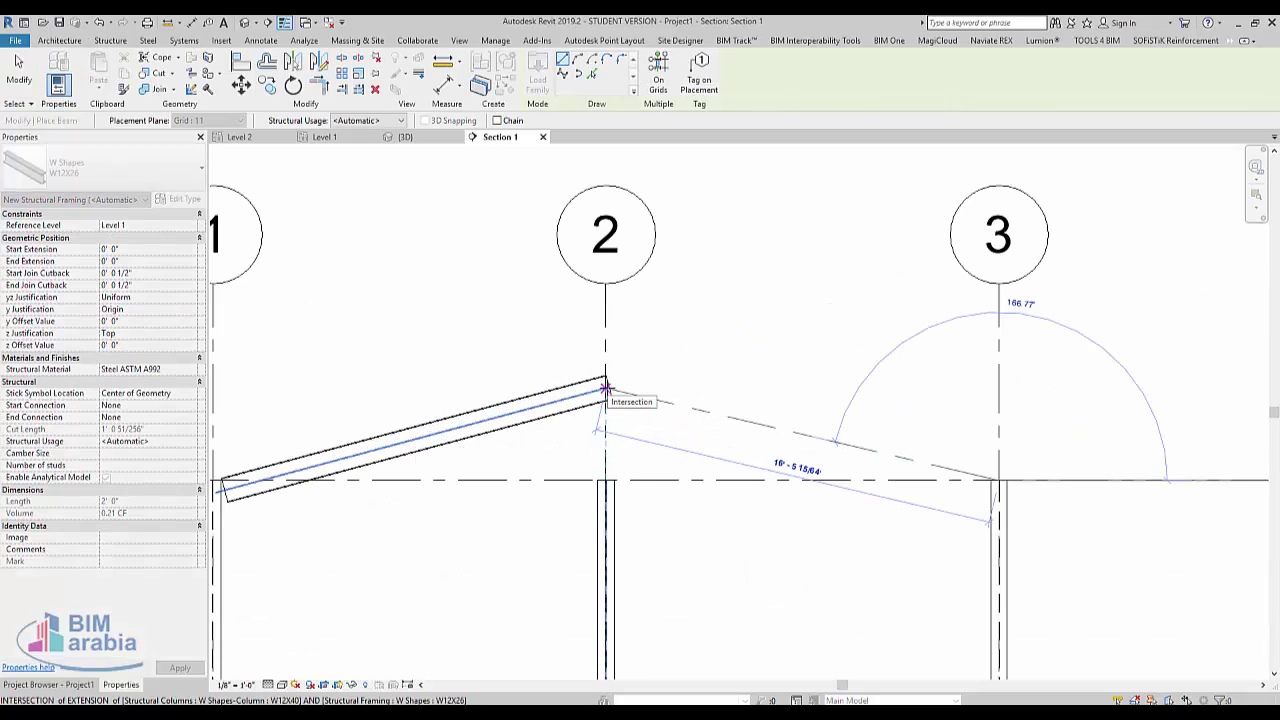
click(679, 378)
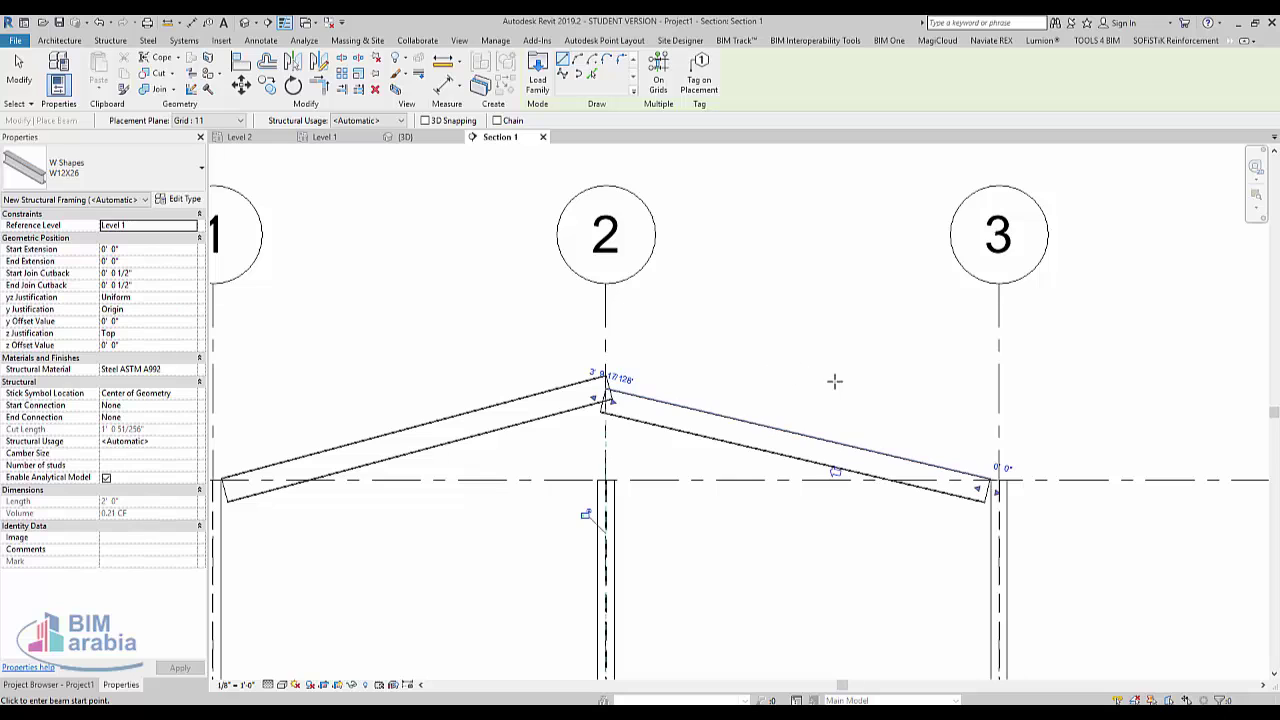
key(ctrl+z)
click(997, 480)
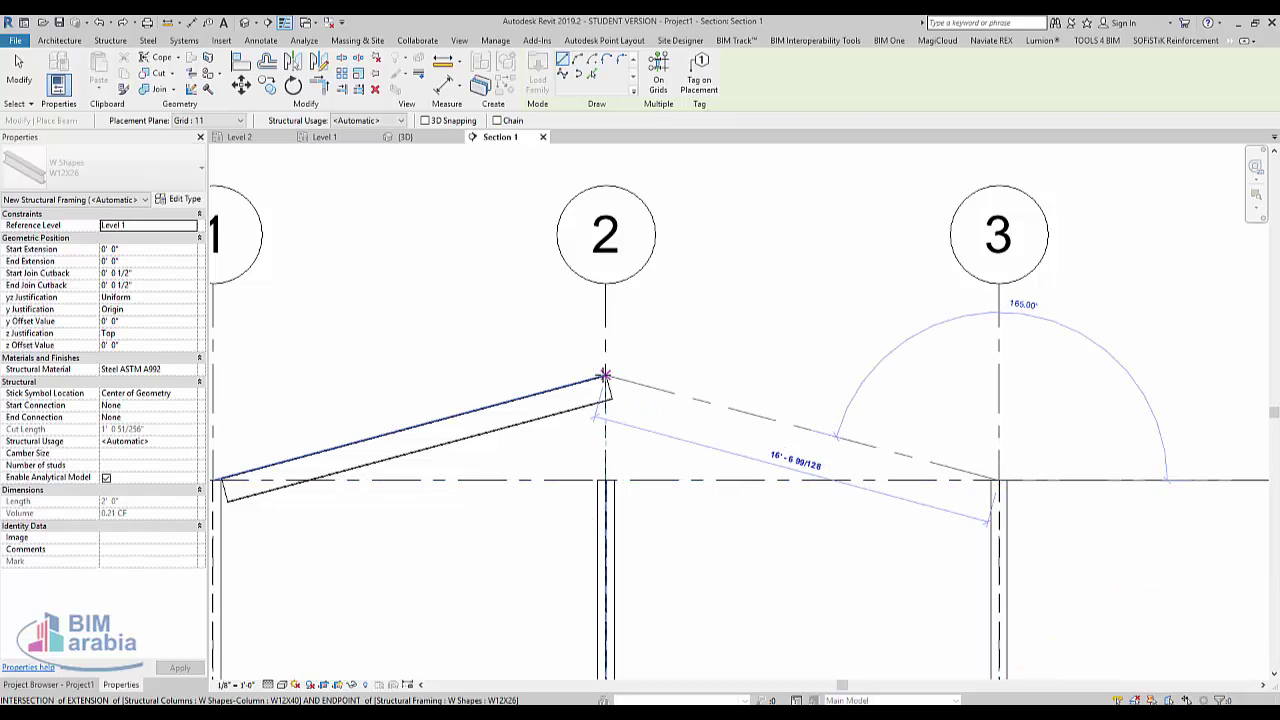
click(605, 376)
key(Escape)
scroll(717, 354, down, 1)
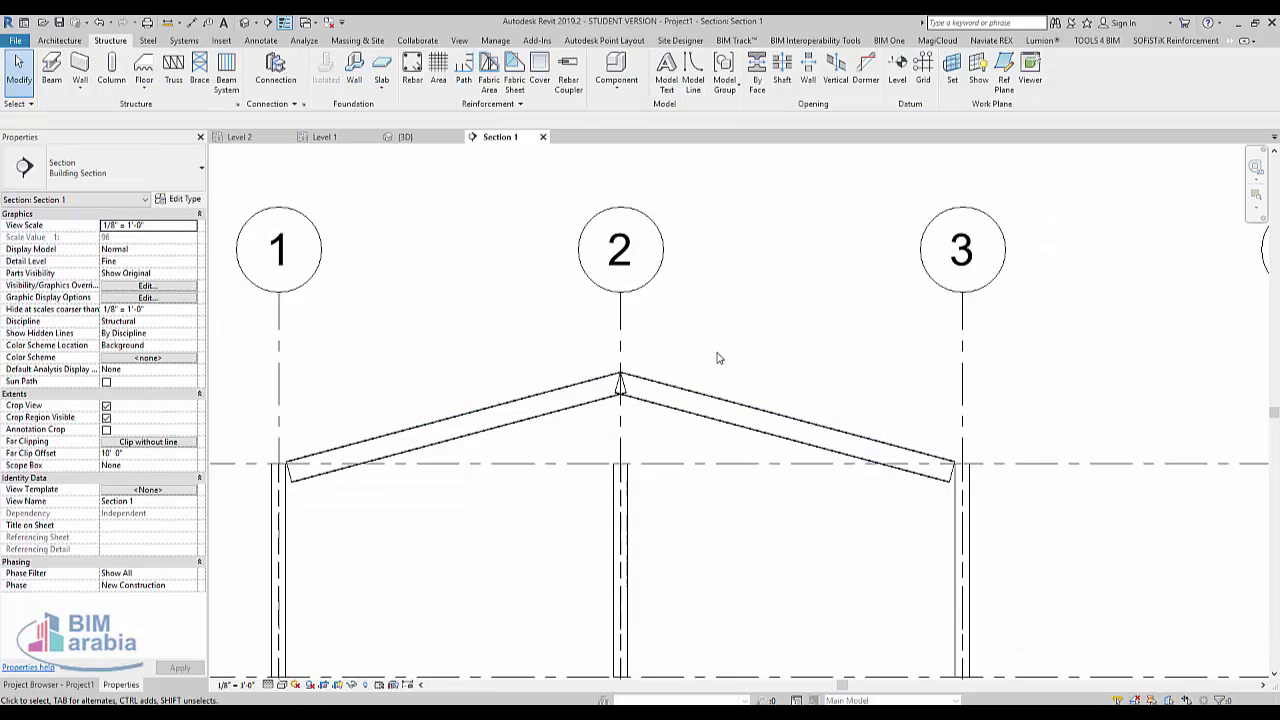
scroll(686, 435, down, 2)
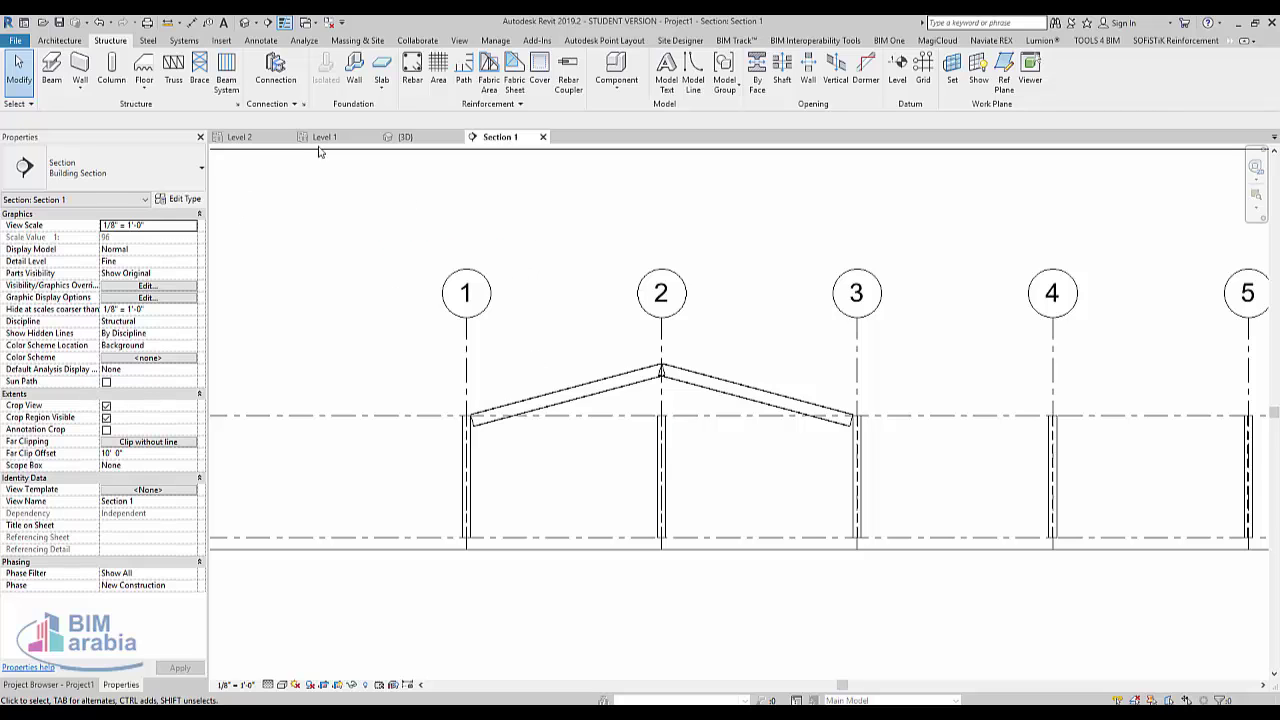
Step: In 3D, give the flat beam an End Level Offset of 2' 0" so it slopes
click(403, 137)
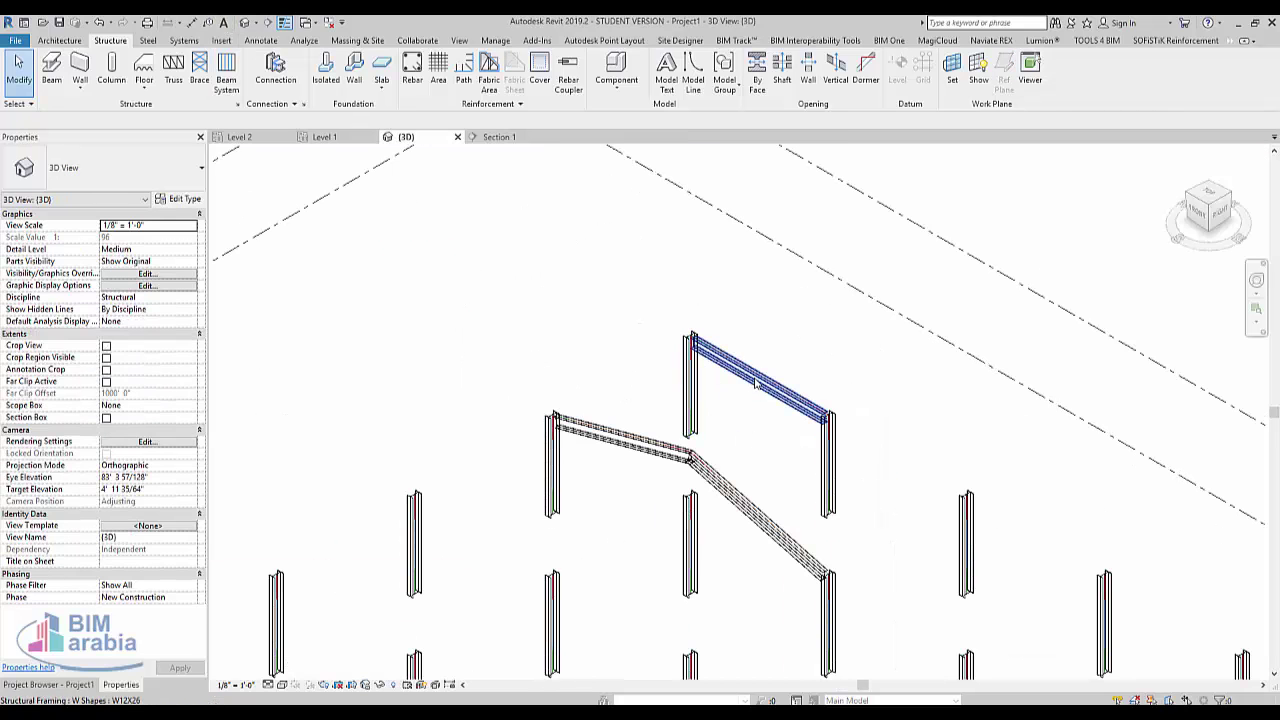
click(818, 432)
click(137, 264)
text(2)
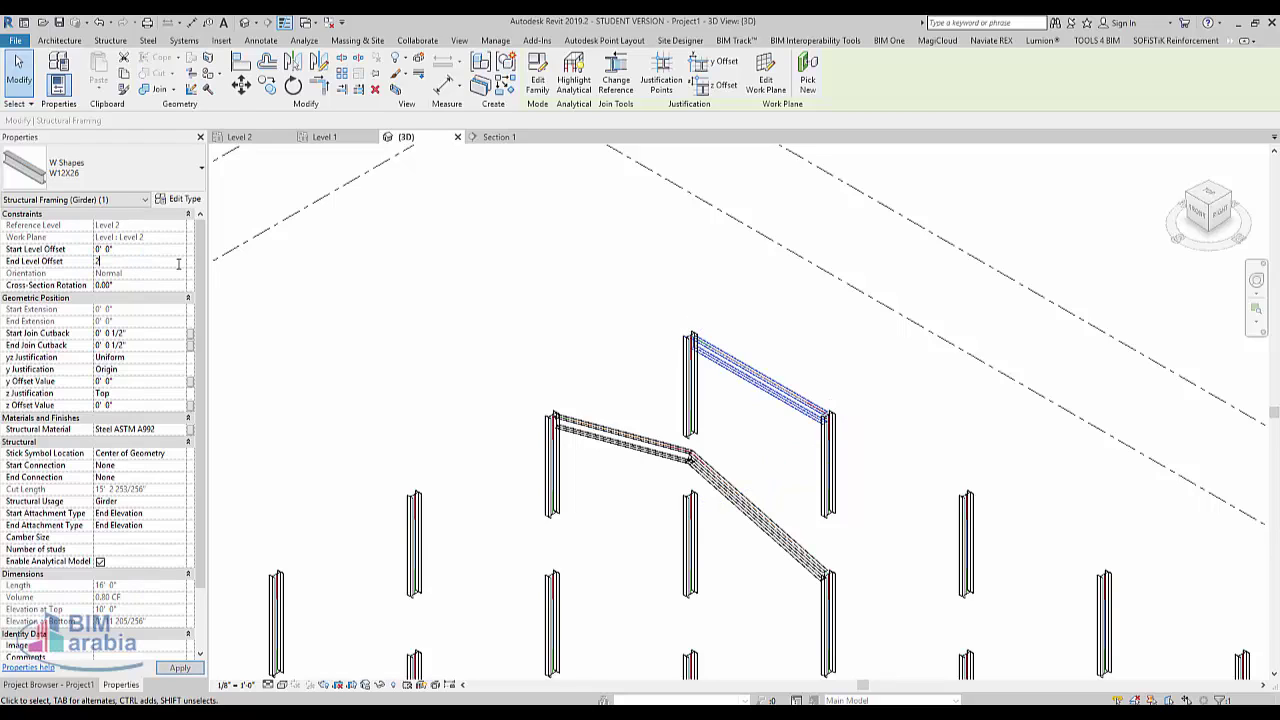
key(Tab)
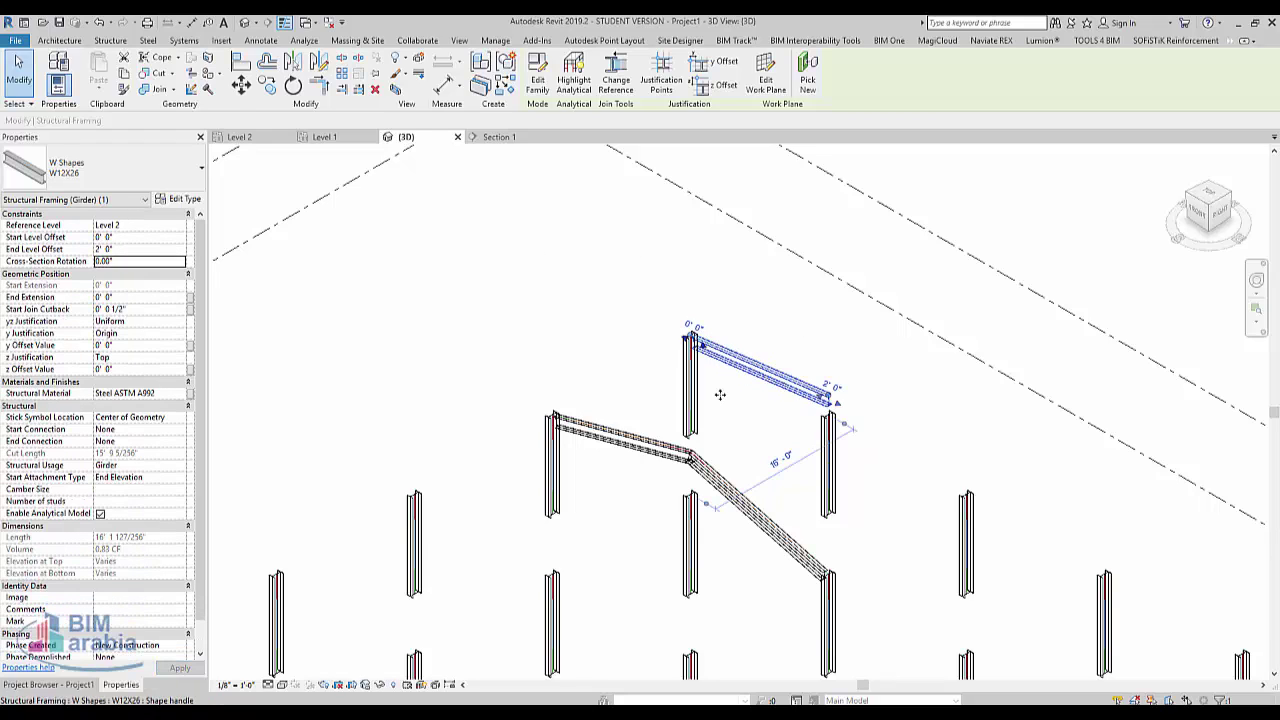
click(723, 450)
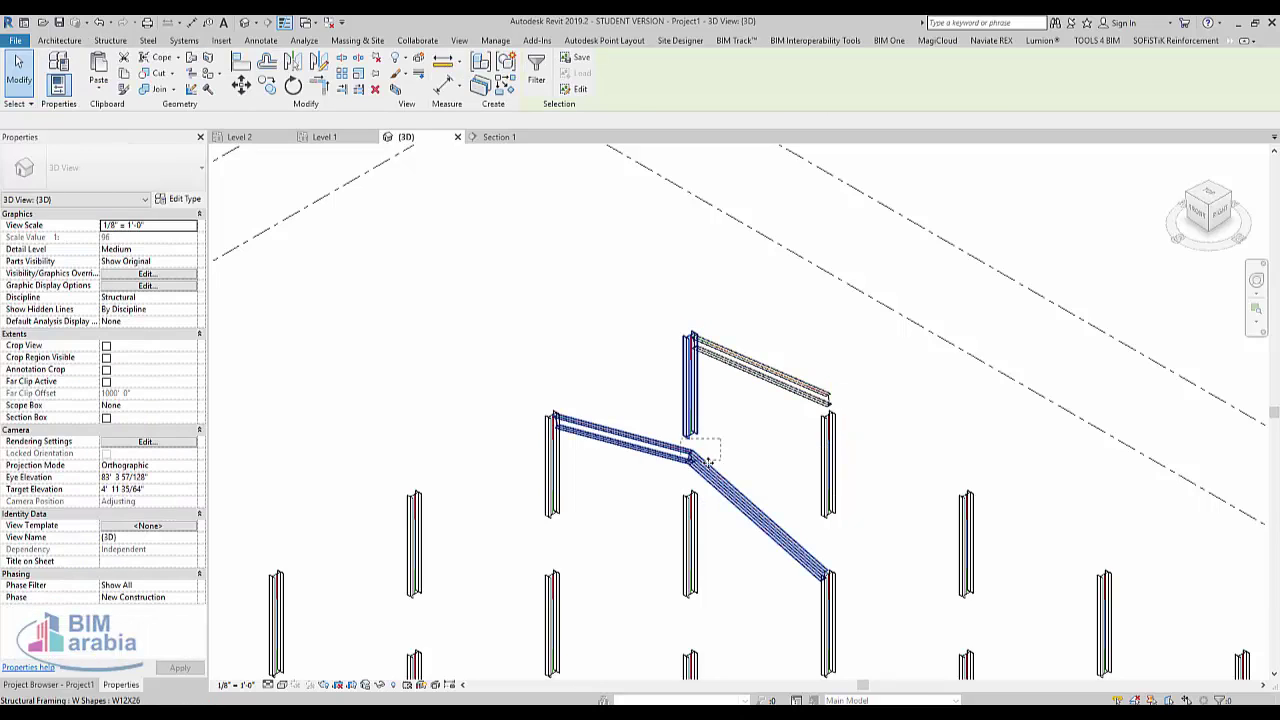
Step: Select the connected gable frame rafters, viewed from above
key(Tab)
click(749, 457)
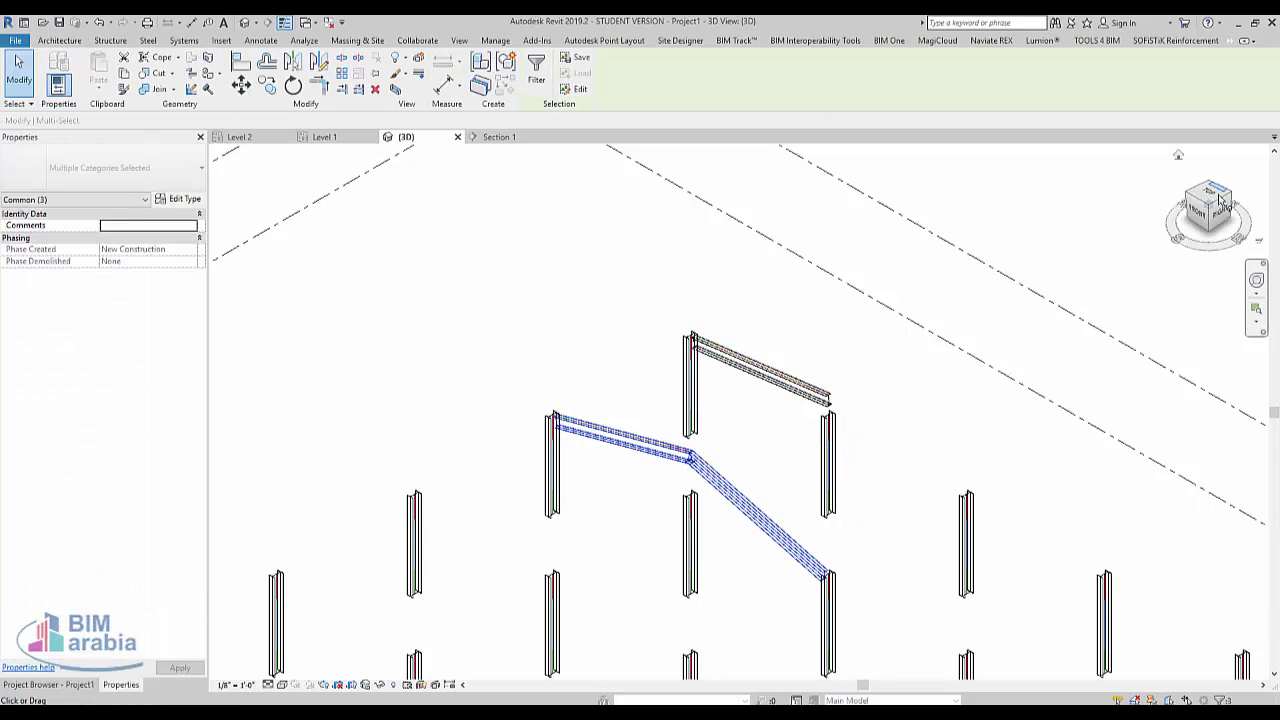
drag(1208, 212, 1122, 230)
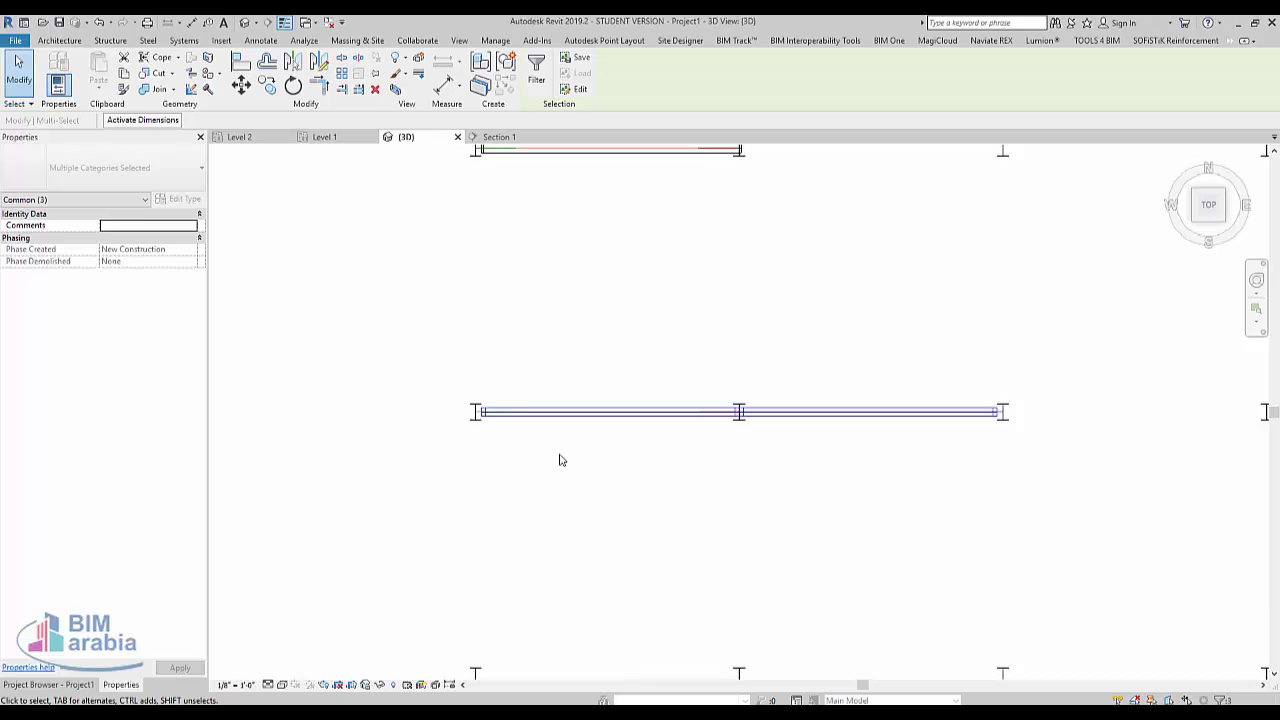
Step: Copy the gable rafters onto three more horizontal grid lines
key(c)
scroll(449, 423, up, 3)
scroll(540, 415, up, 3)
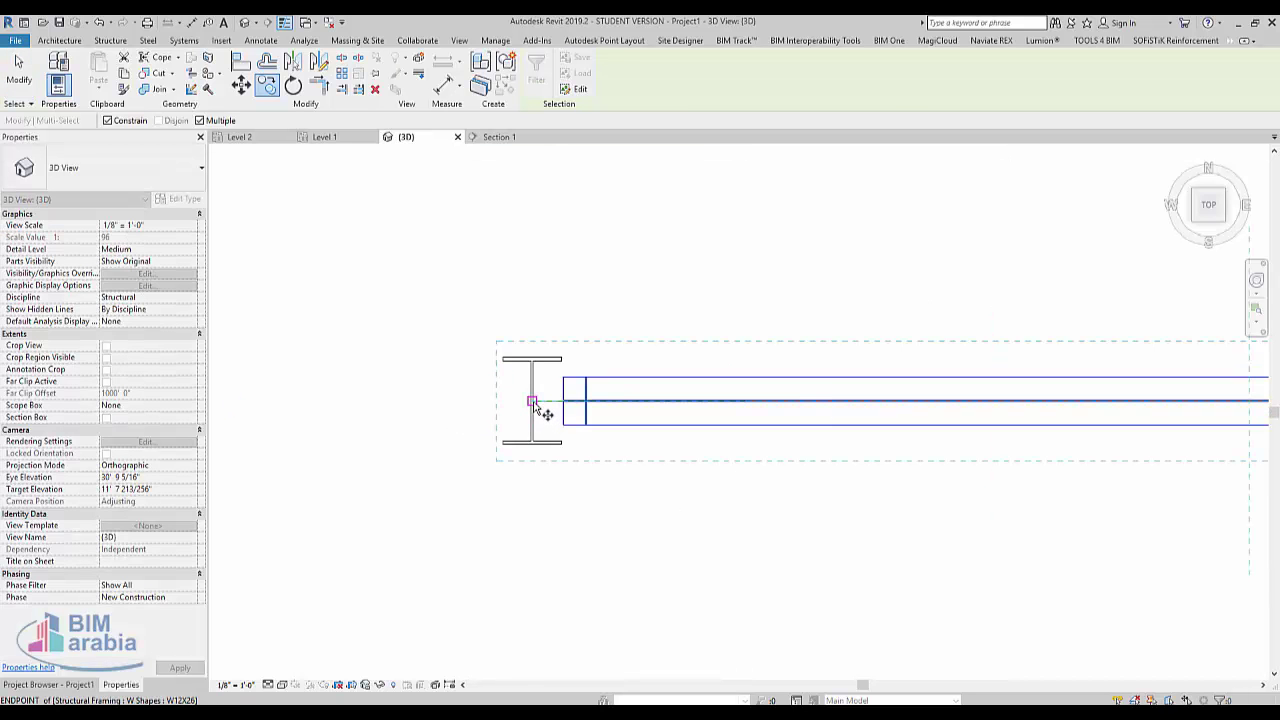
click(542, 383)
scroll(542, 383, down, 5)
middle_drag(557, 446, 431, 334)
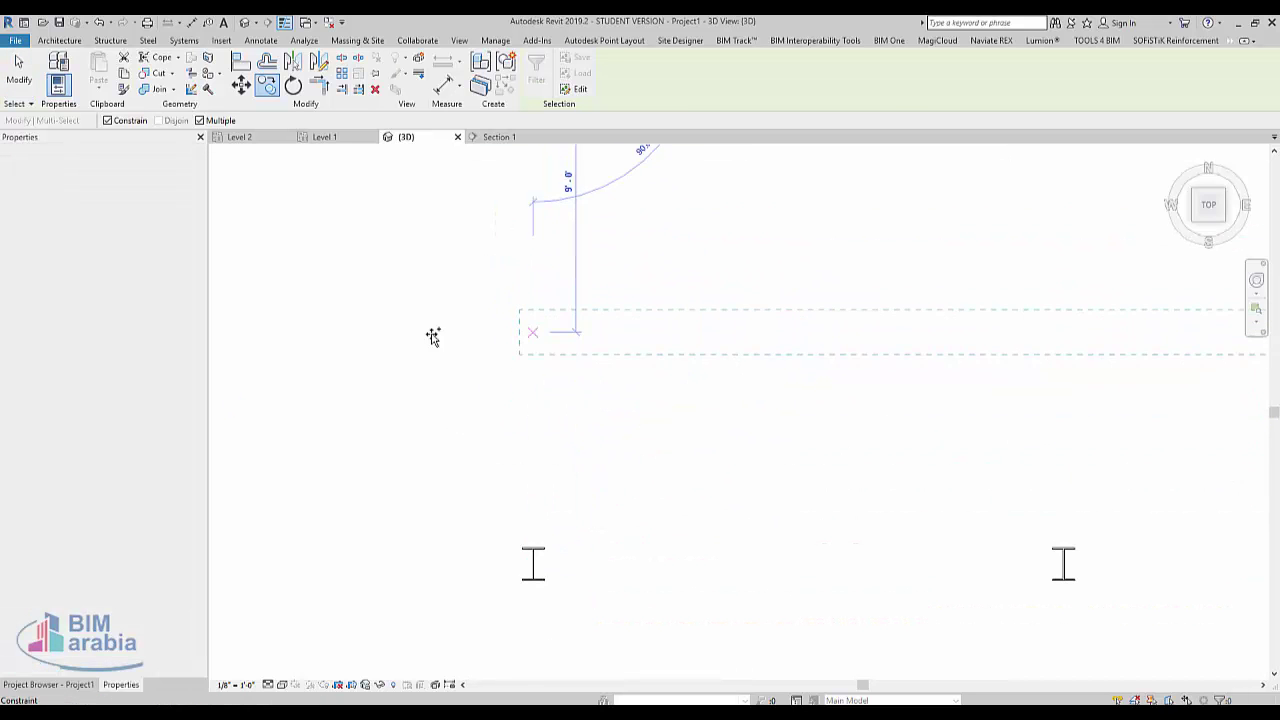
mouse_move(537, 566)
middle_down()
mouse_move(571, 640)
mouse_move(566, 294)
middle_up()
scroll(522, 533, down, 3)
scroll(522, 533, up, 4)
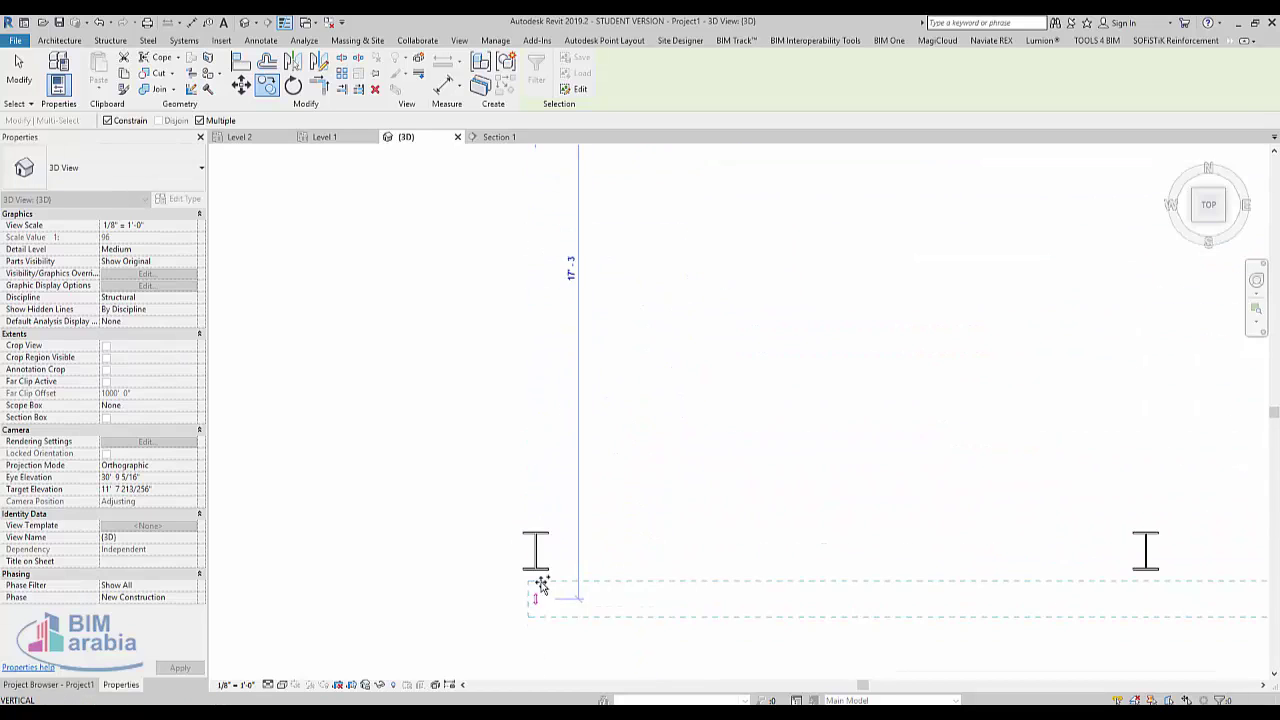
click(535, 553)
scroll(417, 480, down, 3)
scroll(417, 484, down, 2)
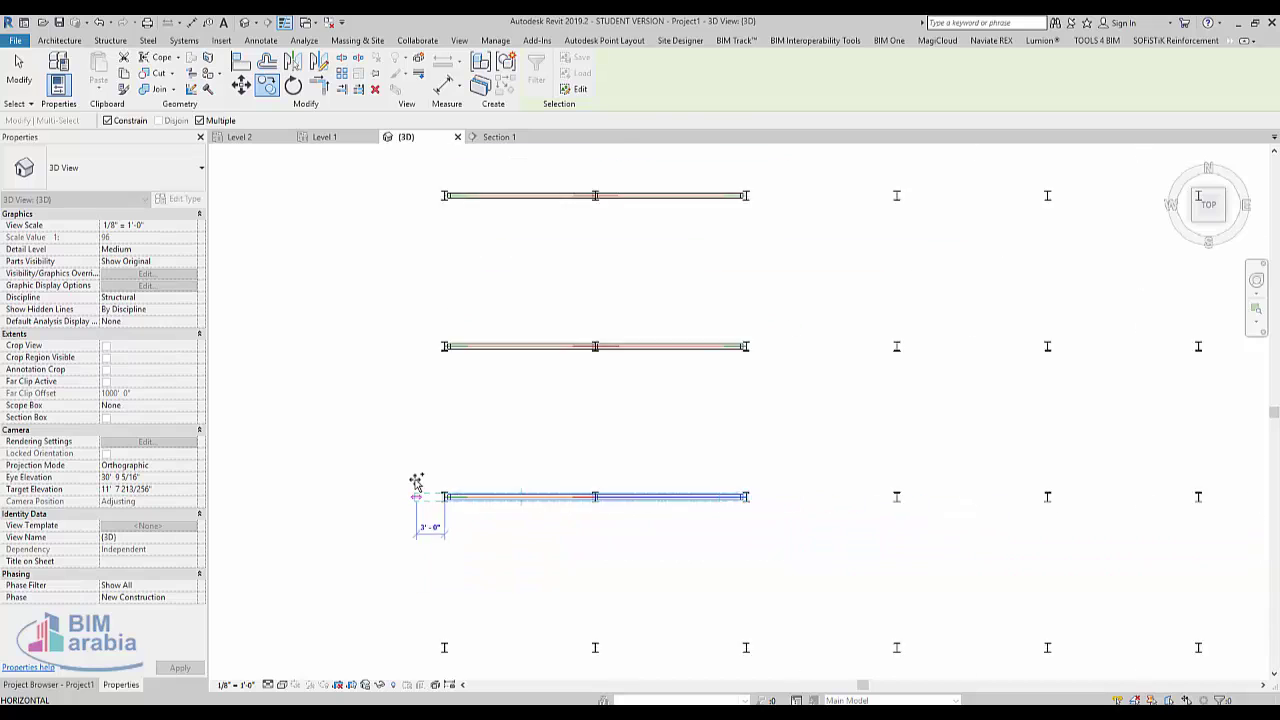
scroll(417, 486, down, 2)
scroll(412, 460, down, 1)
key(Escape)
key(Escape)
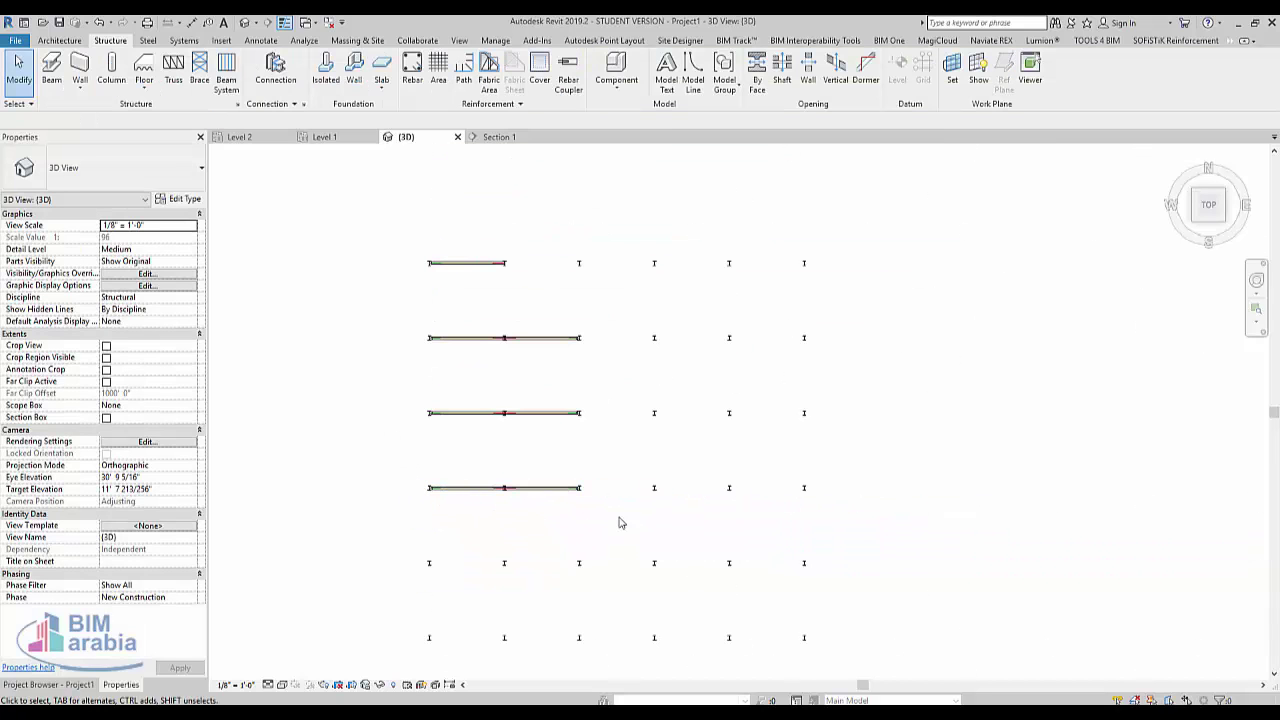
Step: Attach the top of the first interior grid 2 column to the rafter above
drag(609, 508, 369, 206)
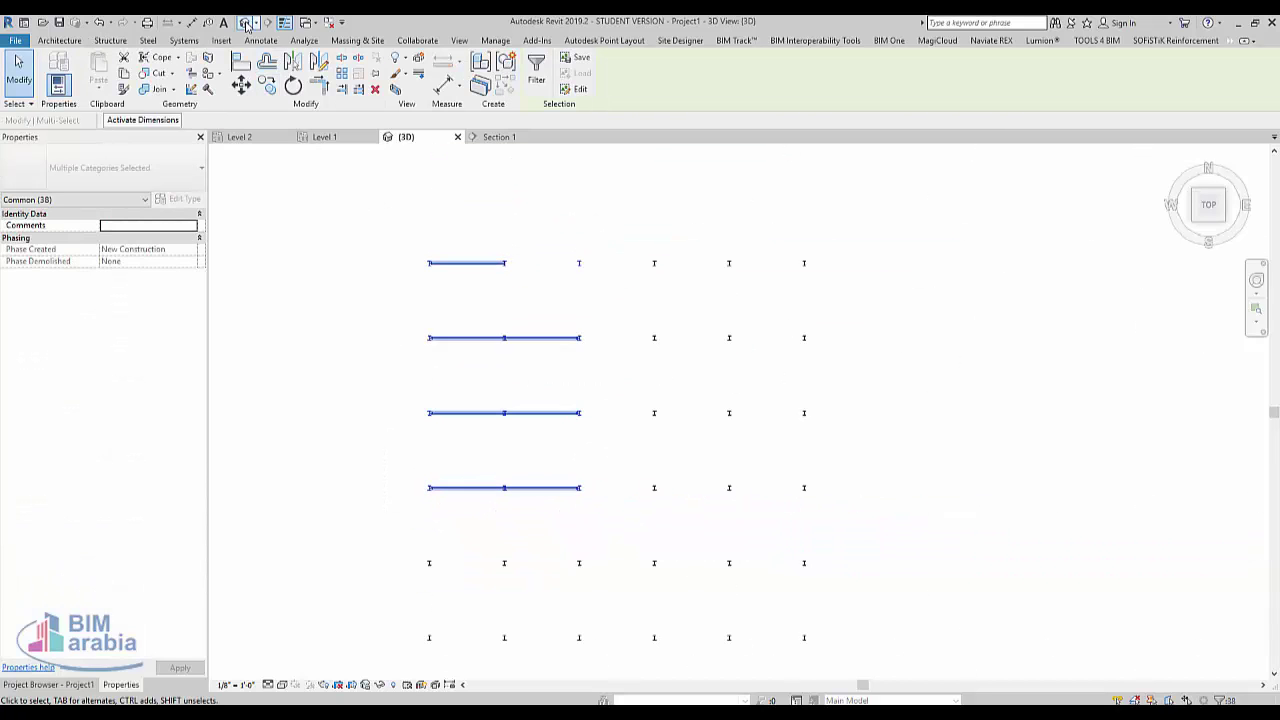
click(450, 234)
shift+middle_drag(591, 531, 529, 180)
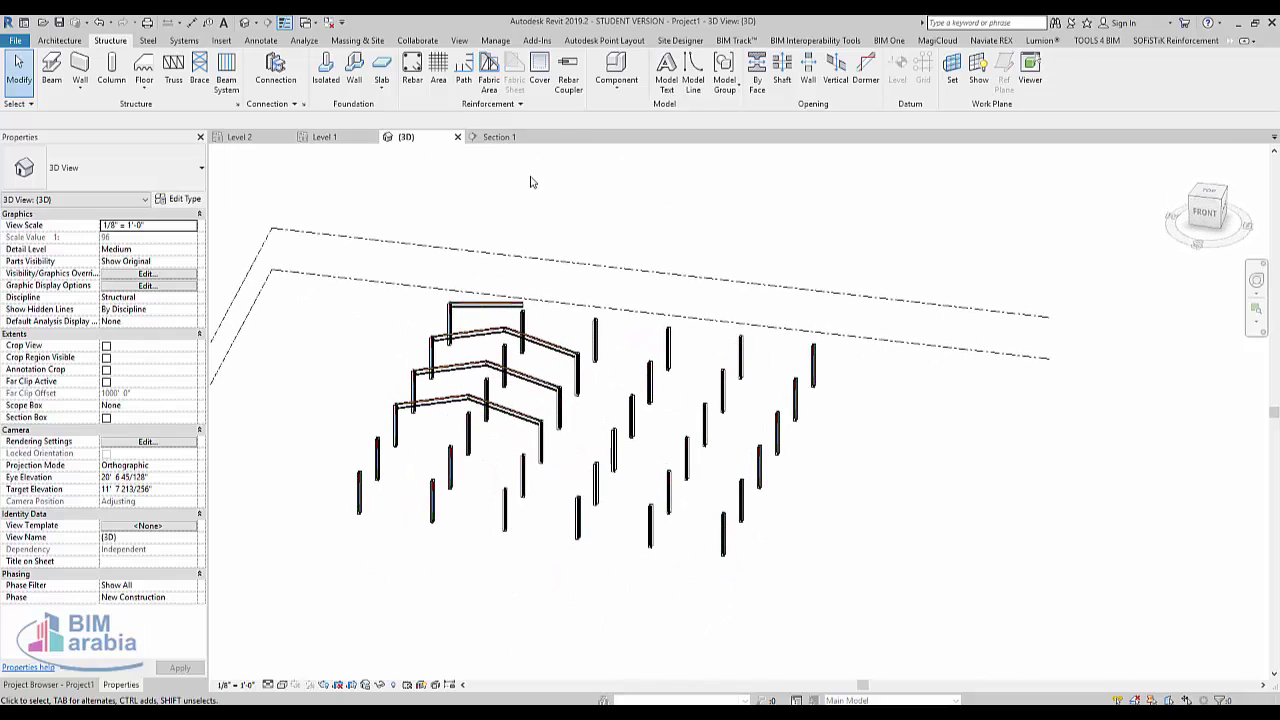
scroll(473, 402, up, 3)
scroll(473, 402, up, 2)
click(563, 440)
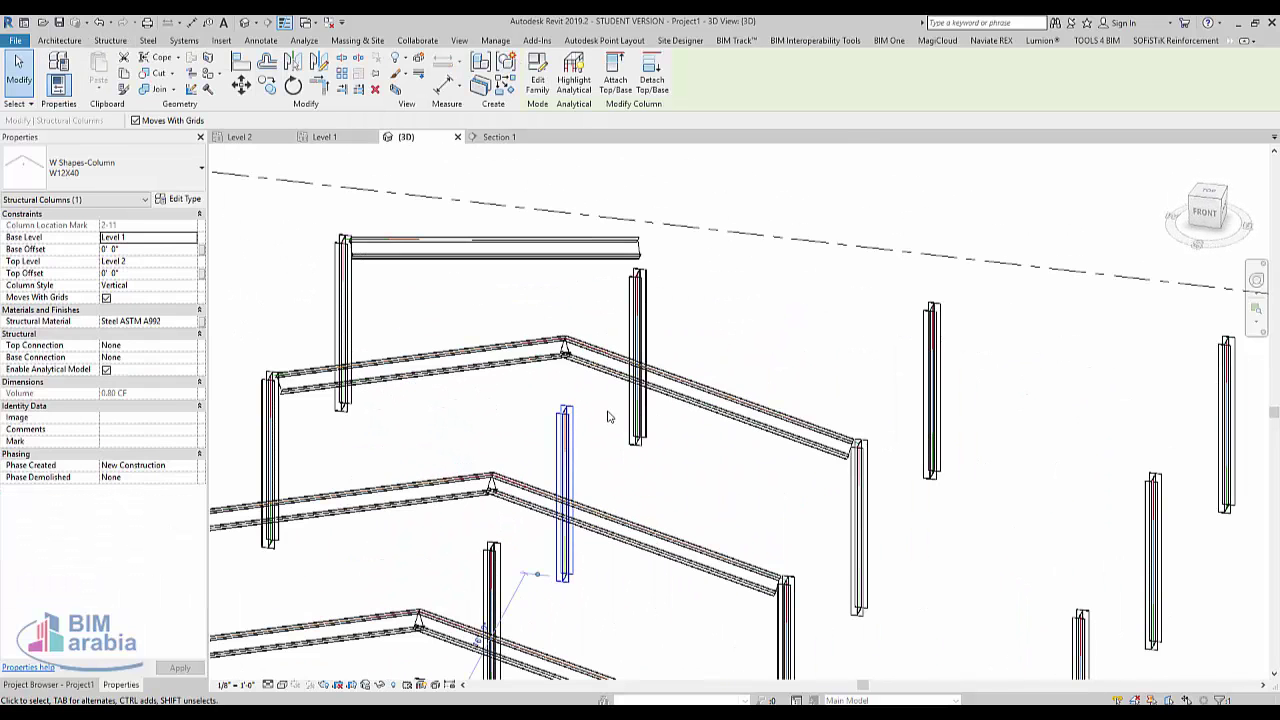
click(618, 88)
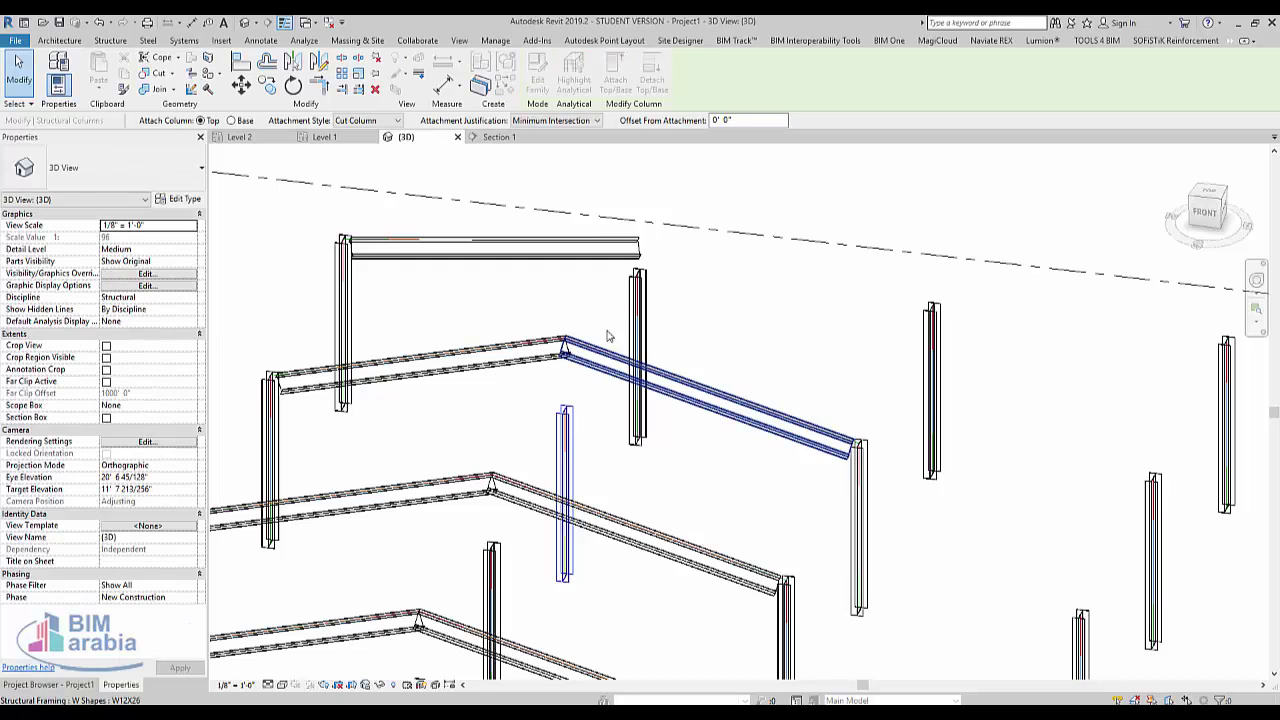
click(580, 352)
Step: Attach the next grid 2 column's top to its rafter, then select the ridge rafters
click(493, 571)
click(615, 80)
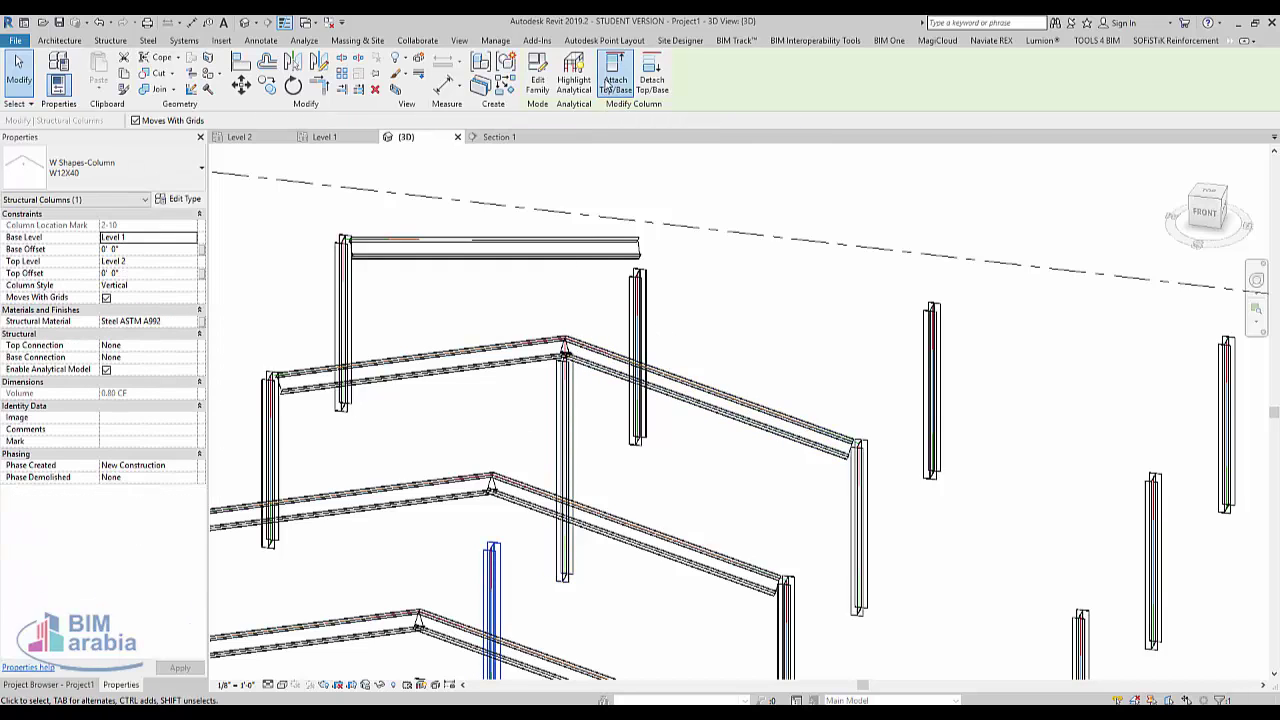
click(531, 497)
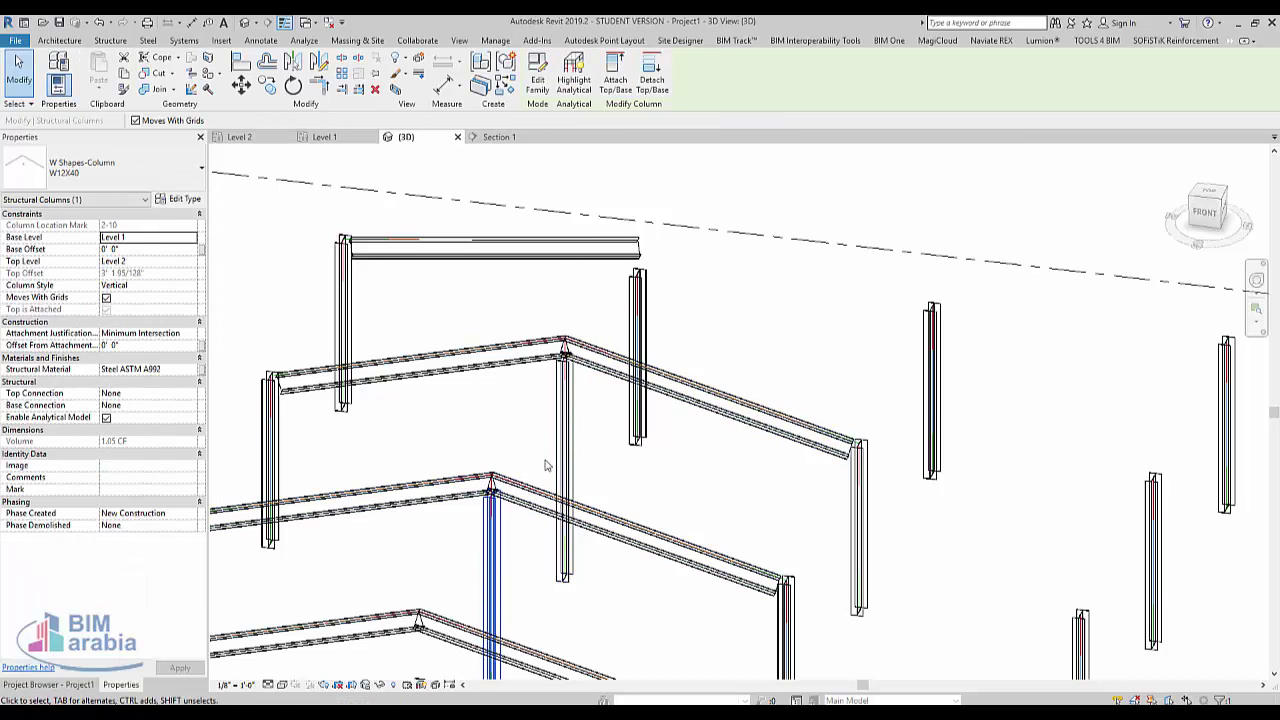
key(Escape)
scroll(515, 313, up, 3)
drag(530, 276, 664, 424)
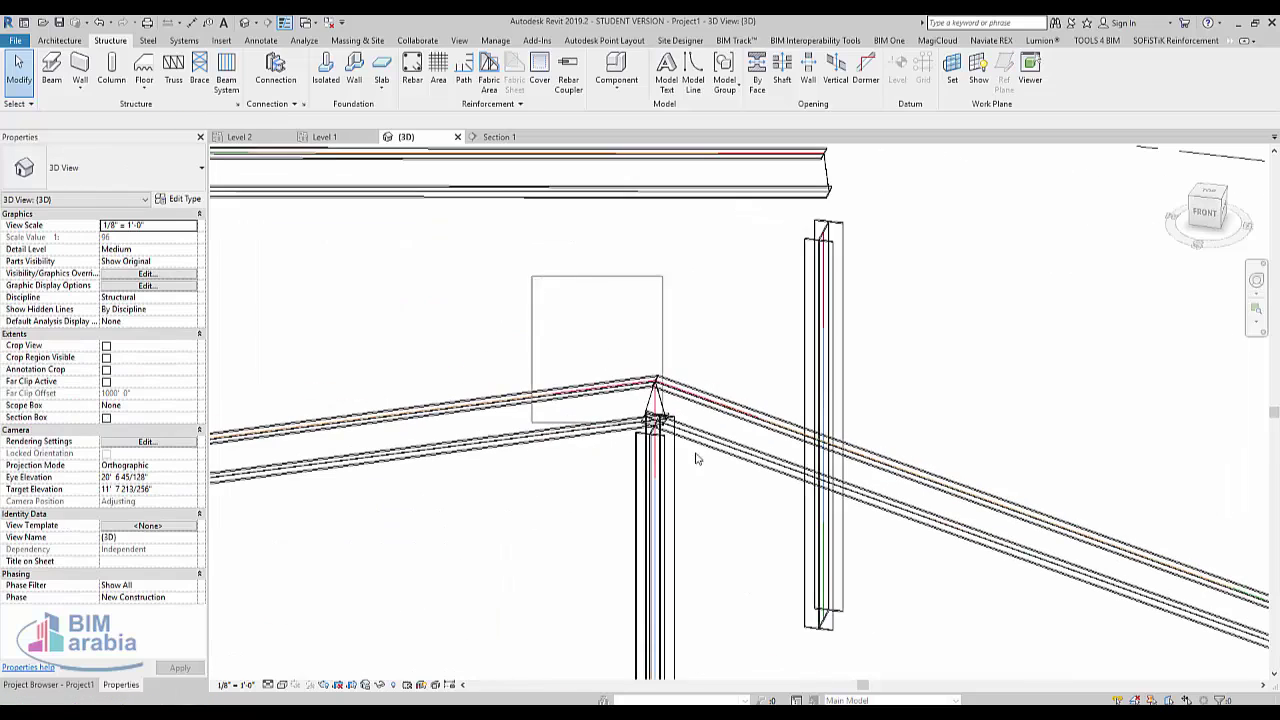
Step: Join the two W12X26 ridge rafters above the grid 2 column with a Generic Connection
click(683, 383)
ctrl+click(560, 392)
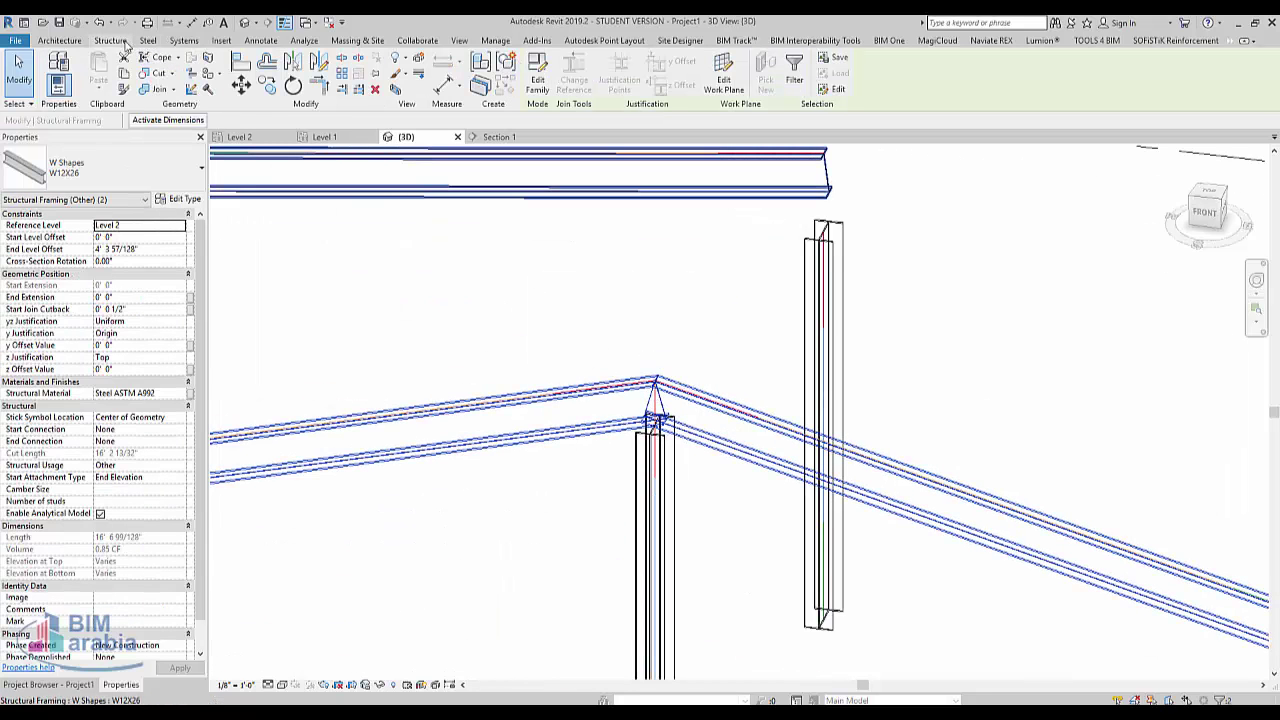
click(124, 44)
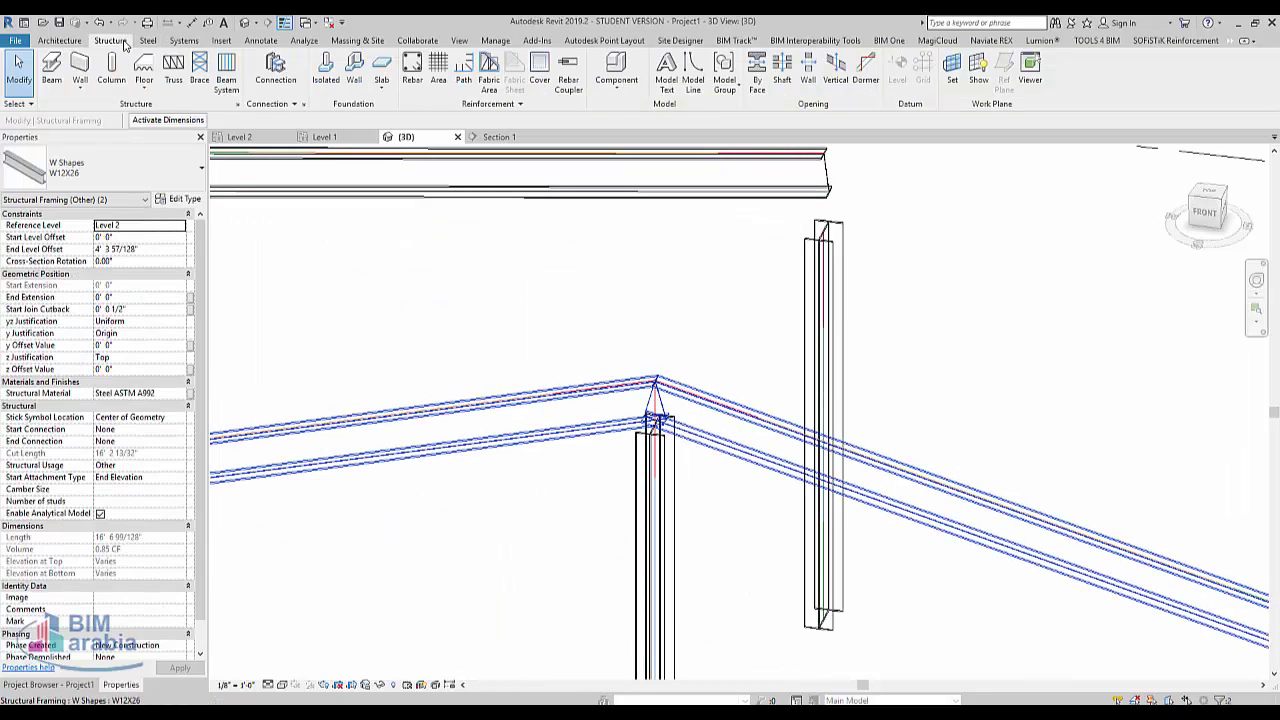
click(284, 82)
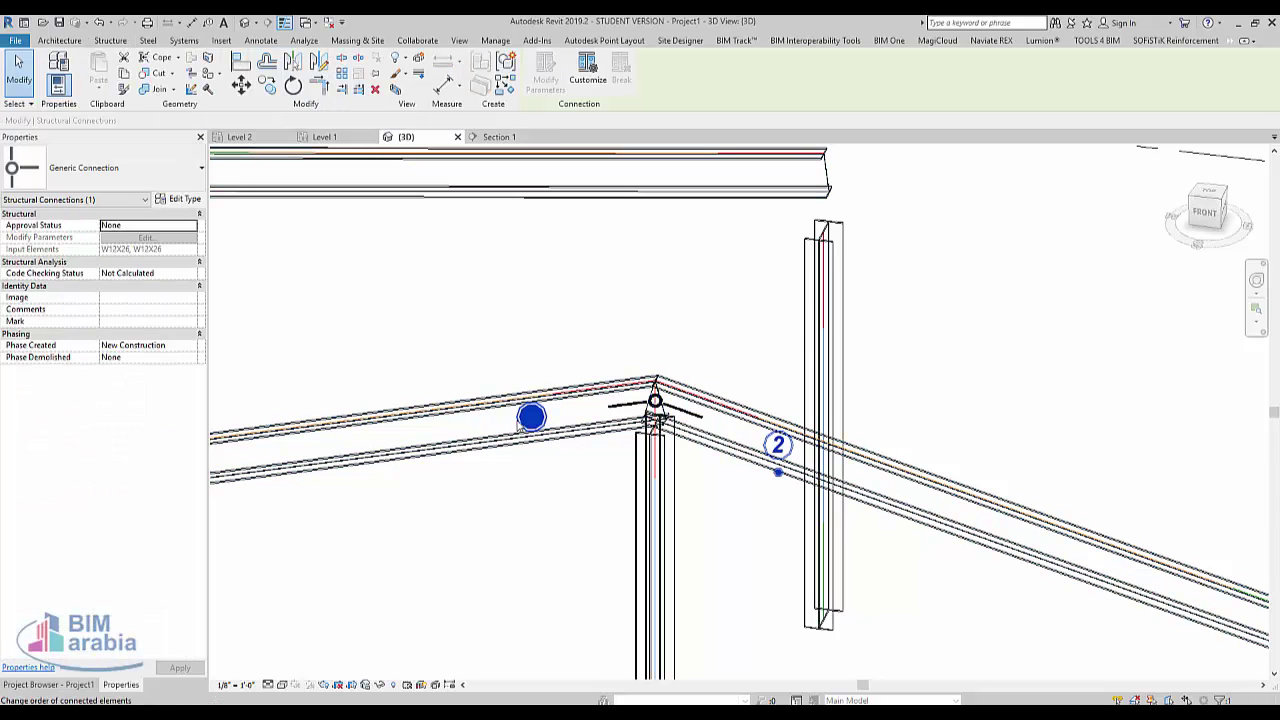
click(465, 552)
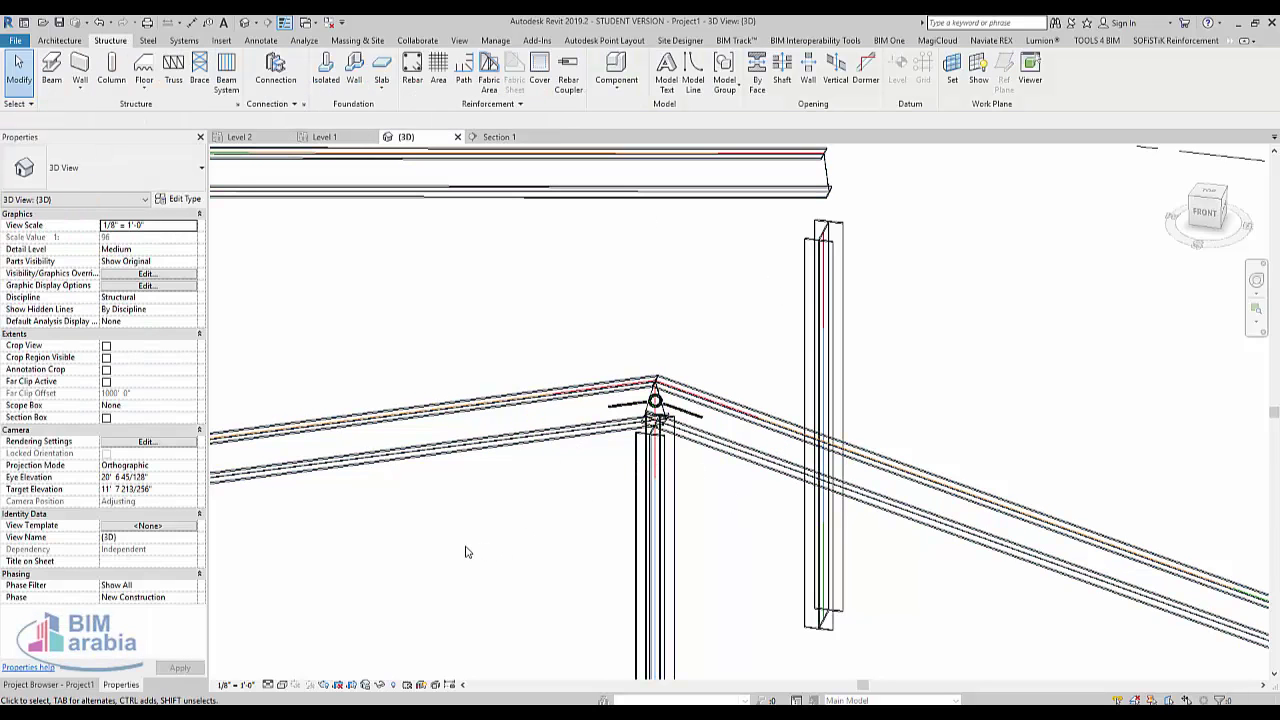